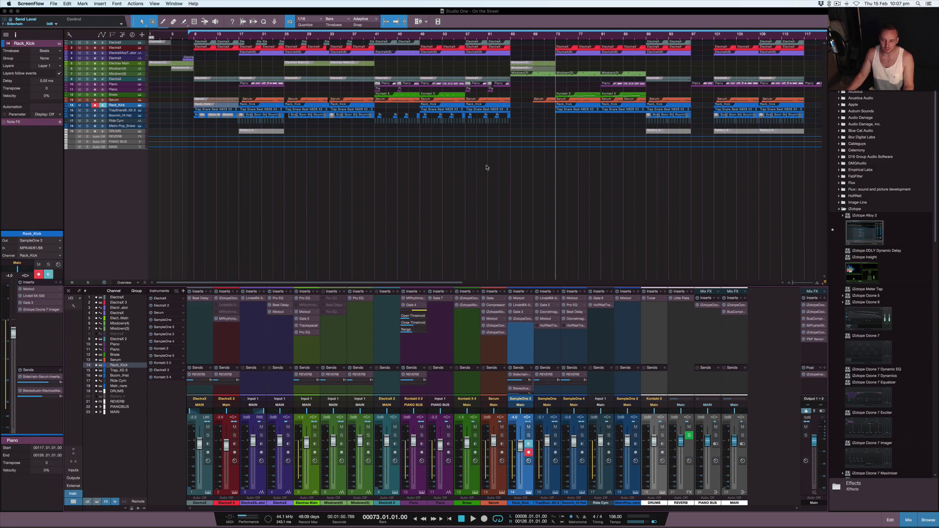
Play the arrangement from bar 73 for a few bars, closing the Lindell plug-in window on the way
{"action": "left_click", "coordinate": [553, 32]}
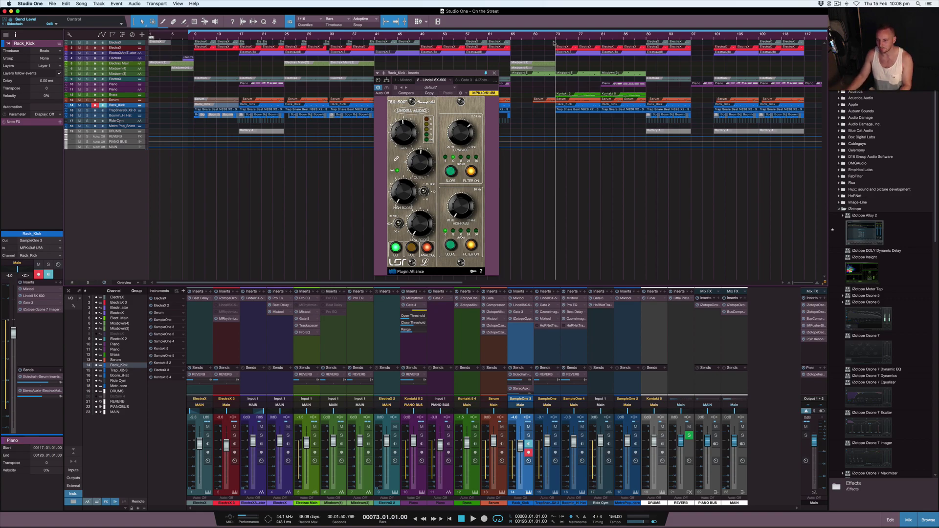
{"action": "key", "text": "space"}
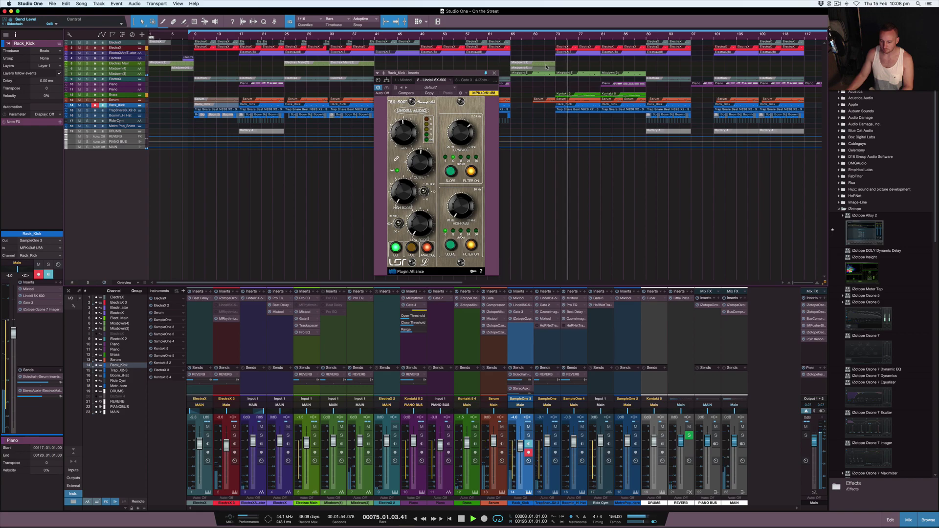
{"action": "left_click", "coordinate": [494, 74]}
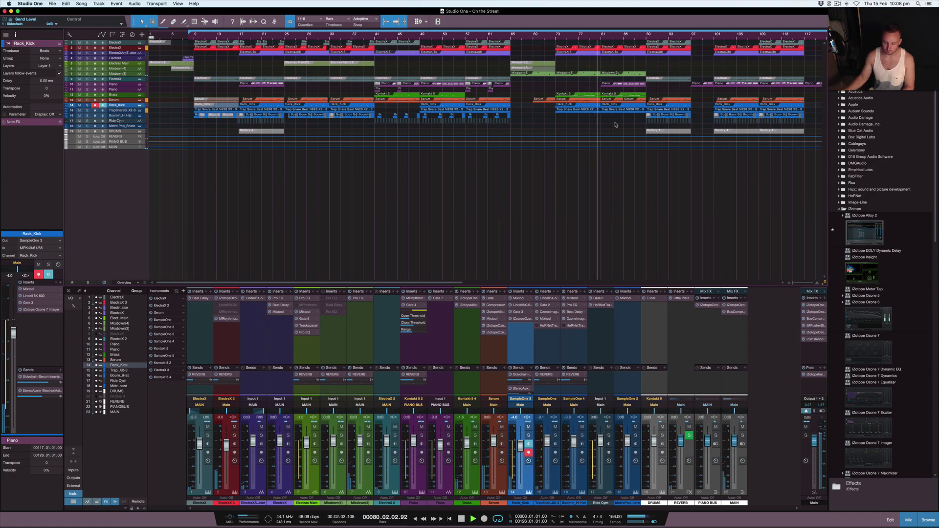
{"action": "key", "text": "space"}
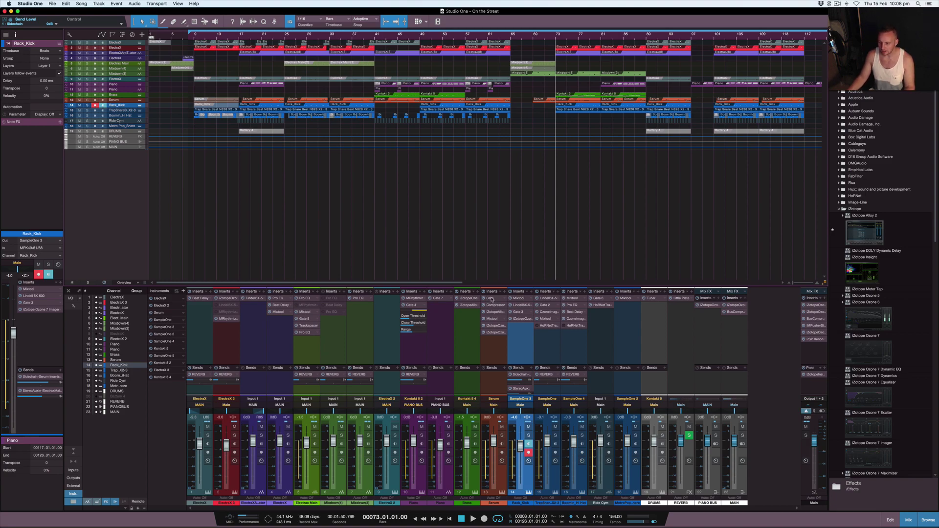
Inspect the sidechained Gate insert on the Serum channel and close its window
{"action": "left_click", "coordinate": [490, 299]}
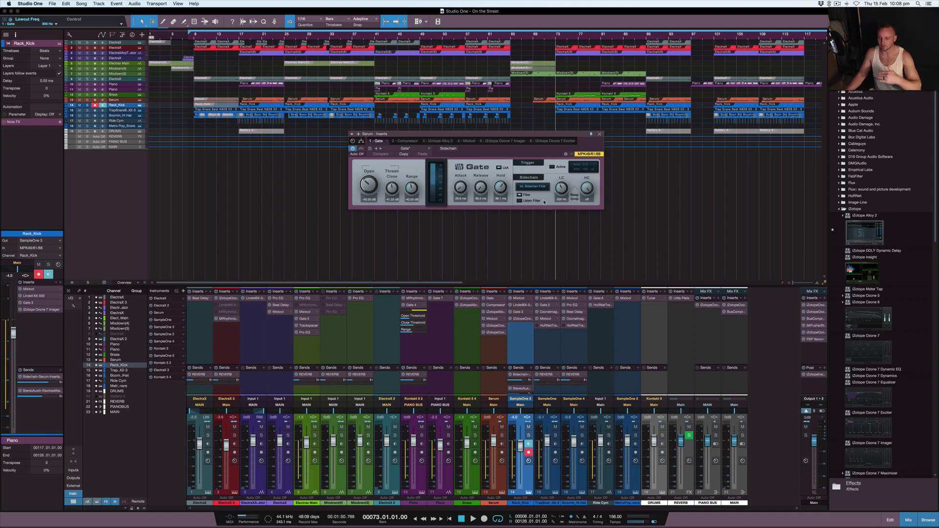
{"action": "left_click", "coordinate": [600, 134]}
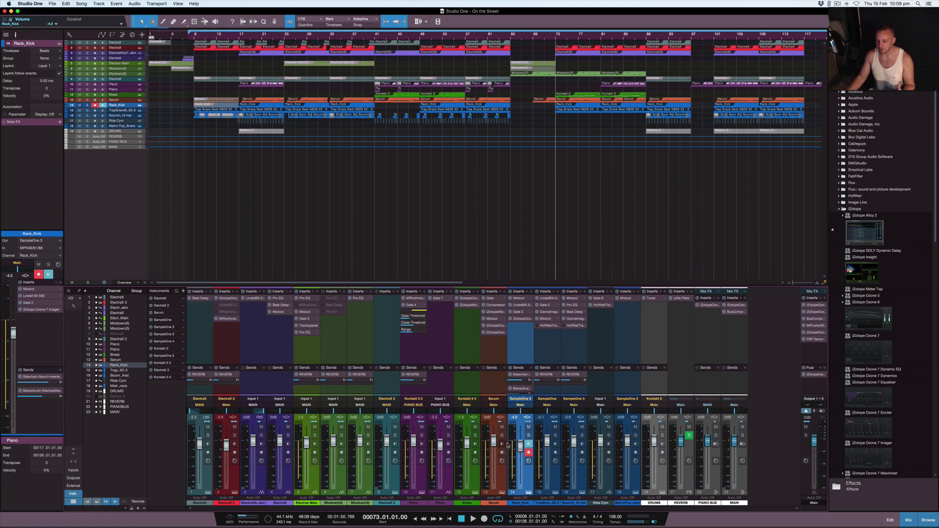
Remove the HoRNet insert from the trap snare channel and from the Boomin hi-hat channel
{"action": "right_click", "coordinate": [556, 327]}
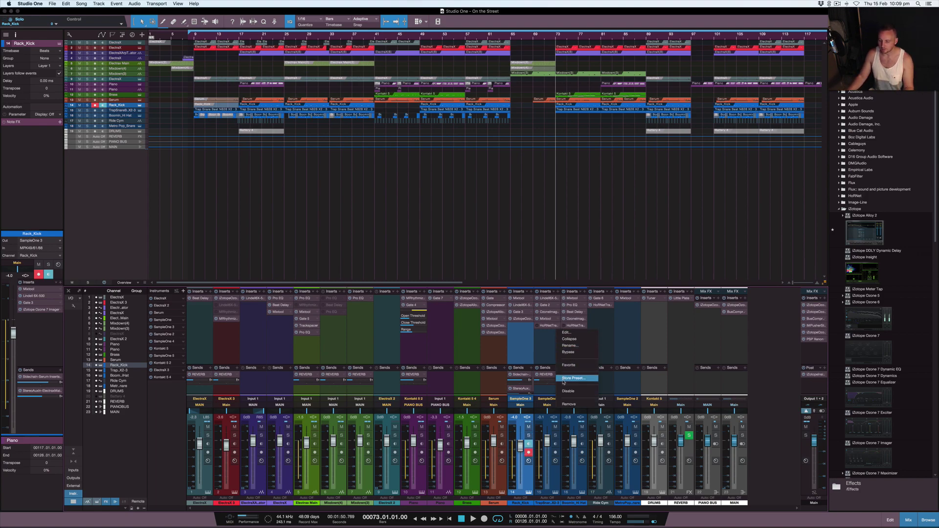
{"action": "left_click", "coordinate": [569, 404]}
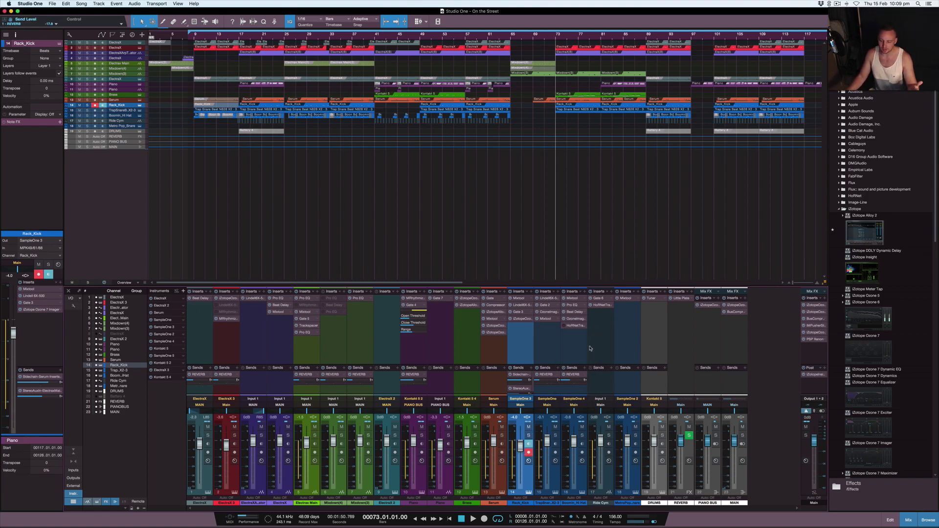
{"action": "right_click", "coordinate": [584, 327]}
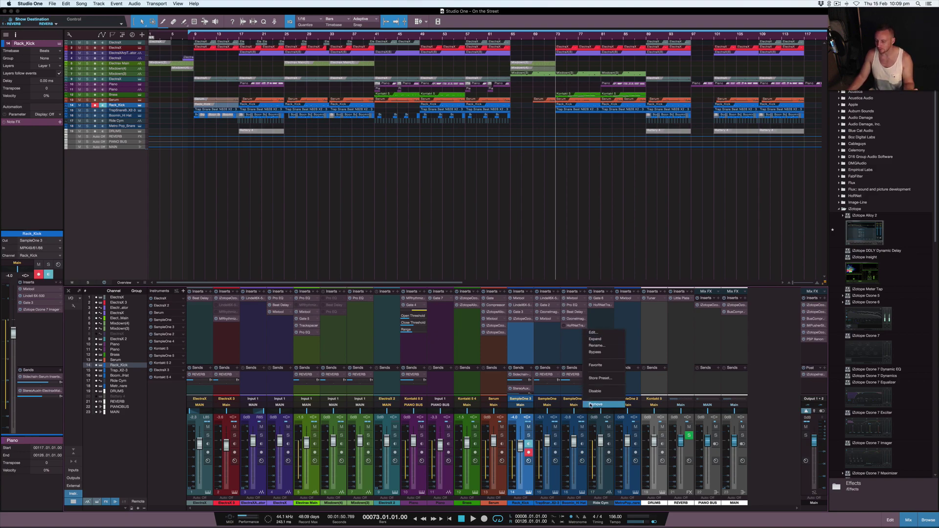
{"action": "left_click", "coordinate": [591, 405]}
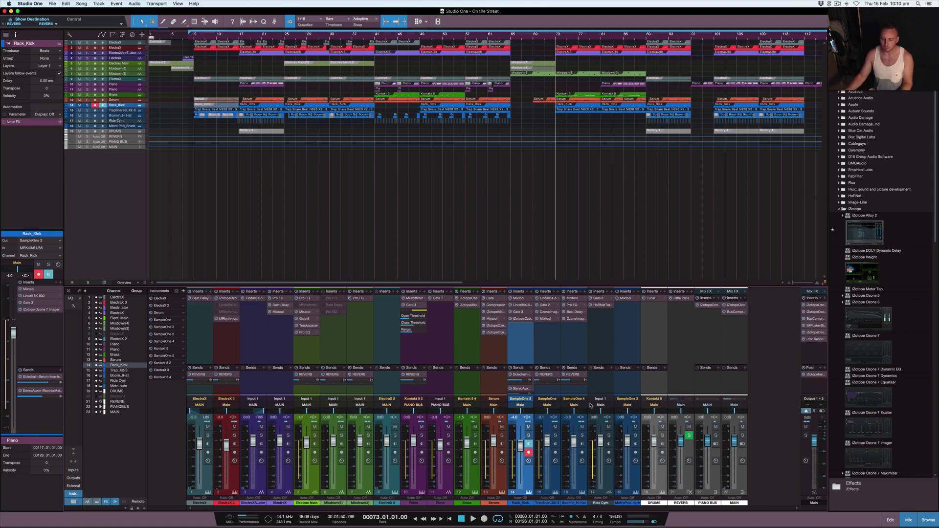
Inspect the iZotope Alloy 2 equalizer on the Serum channel and close its window
{"action": "left_click", "coordinate": [491, 312]}
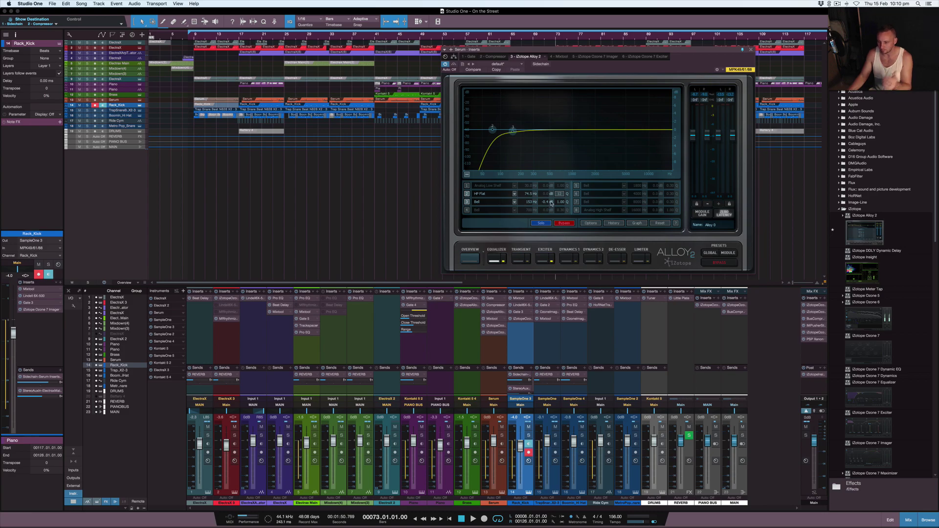
{"action": "left_click", "coordinate": [751, 50]}
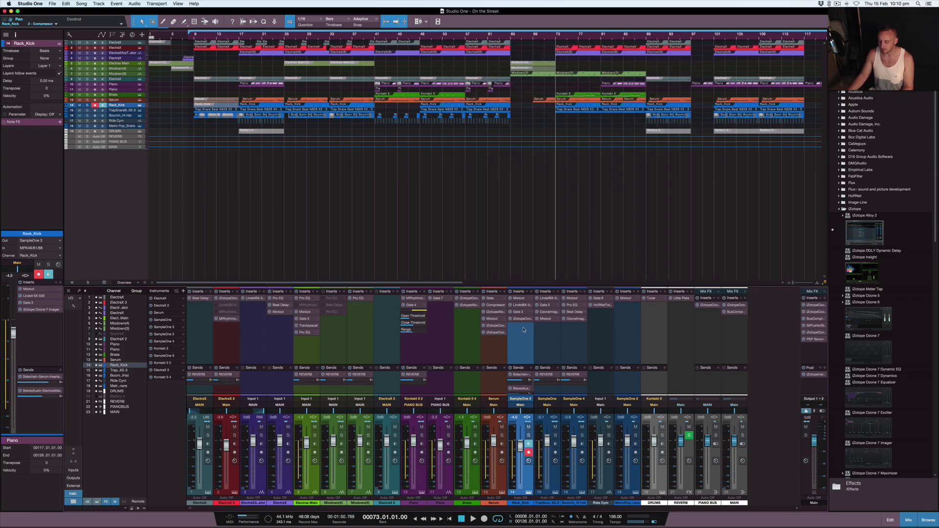
Solo the Rack_Kick channel and play it from bar 73 with the main output's iZotope Insight metering open
{"action": "left_click", "coordinate": [528, 436]}
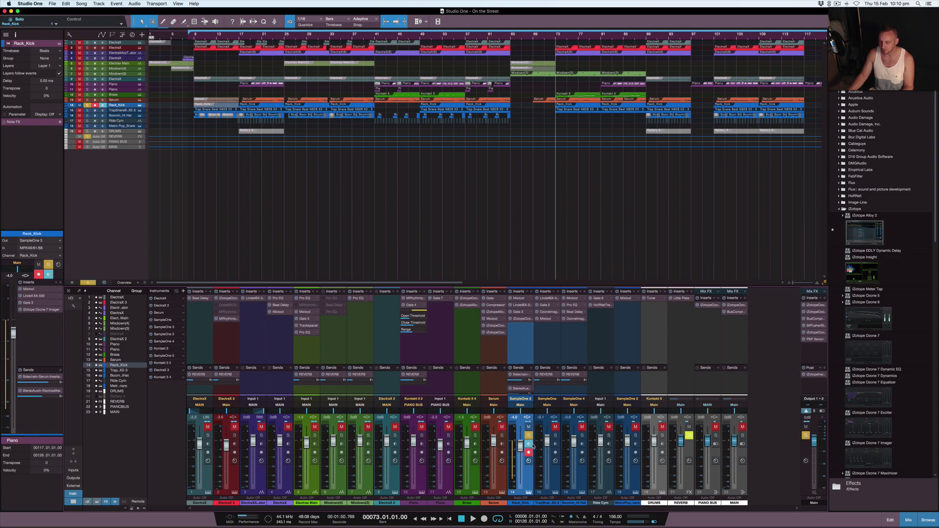
{"action": "left_click", "coordinate": [814, 375]}
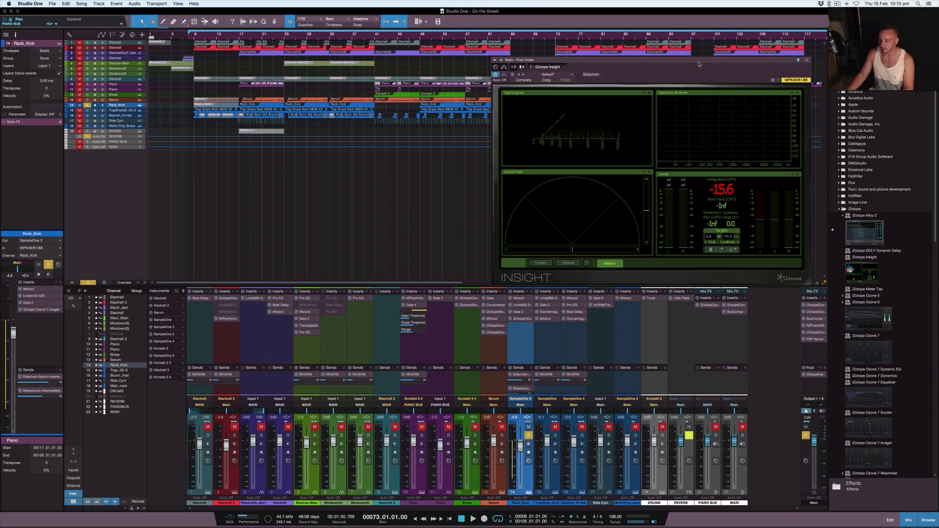
{"action": "left_click_drag", "start_coordinate": [692, 60], "coordinate": [688, 58]}
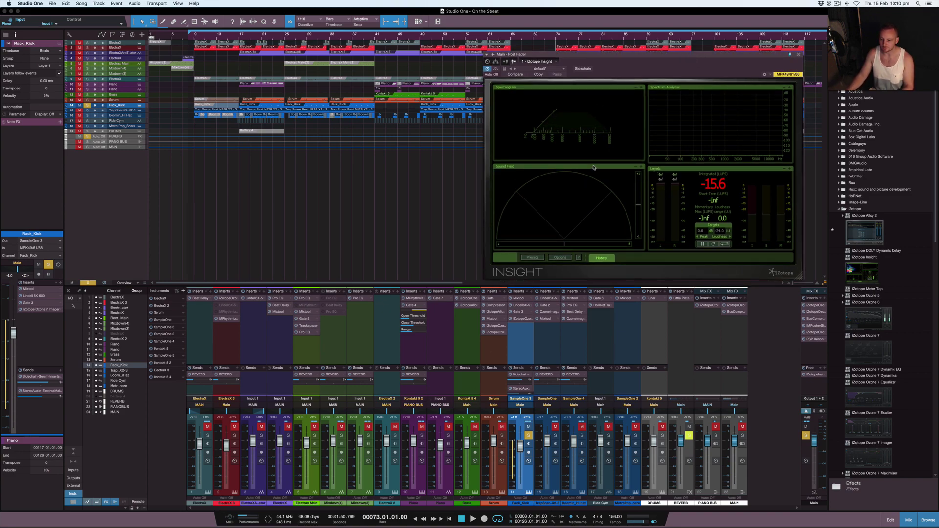
{"action": "key", "text": "space"}
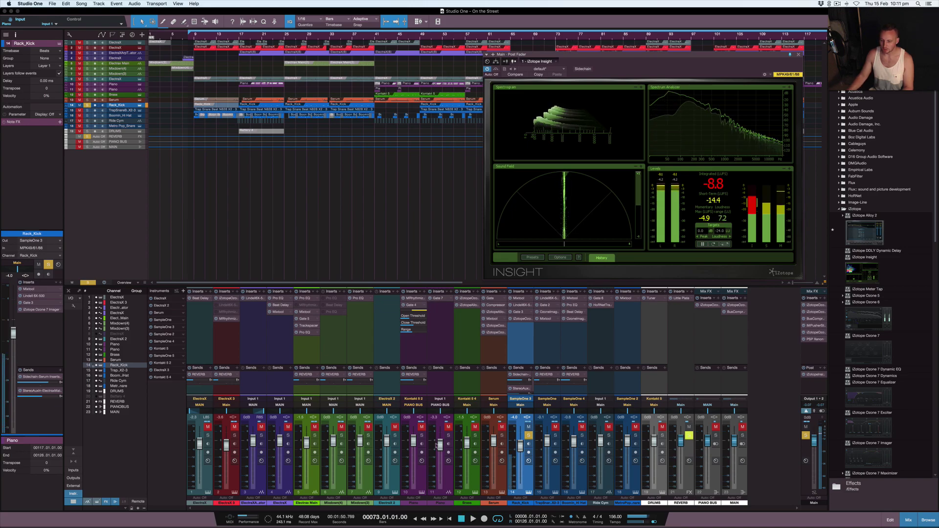
{"action": "key", "text": "space"}
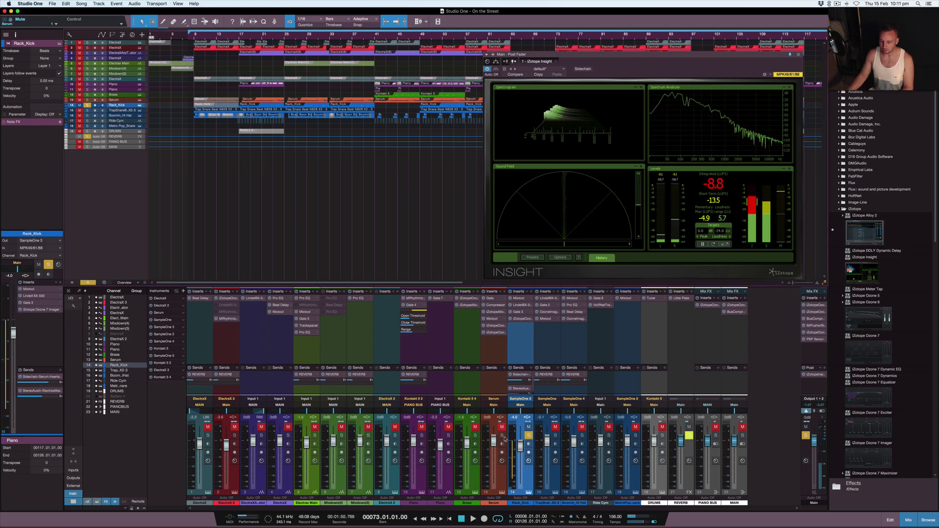
Solo the Serum bass channel on its own and play it from bar 73 while watching Insight
{"action": "left_click", "coordinate": [501, 435]}
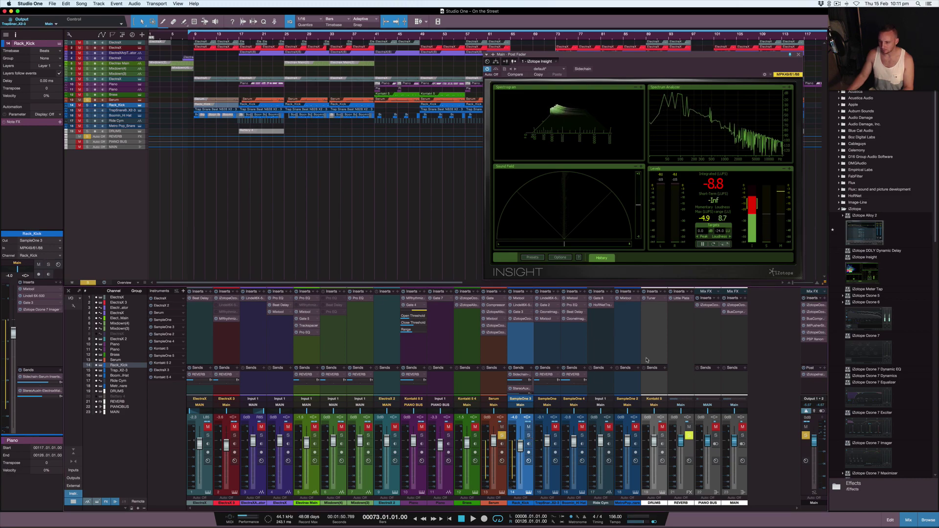
{"action": "key", "text": "space"}
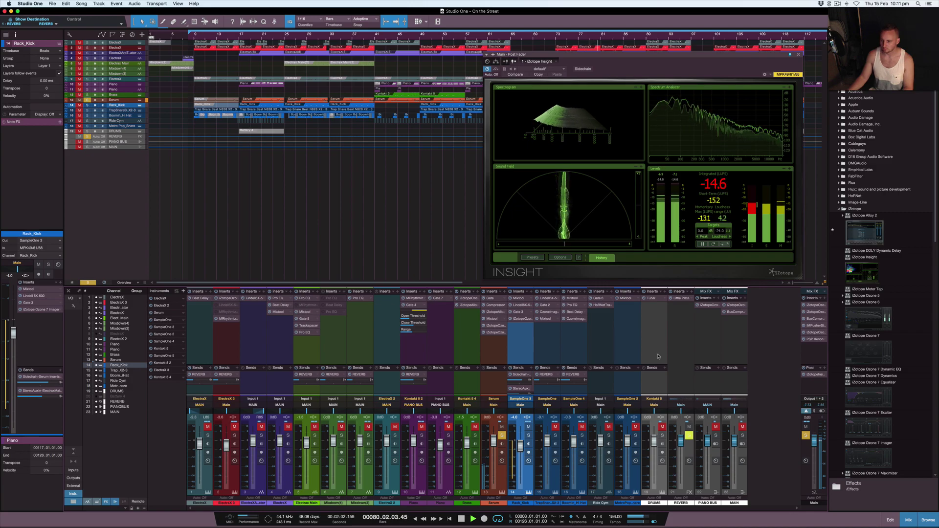
{"action": "key", "text": "space"}
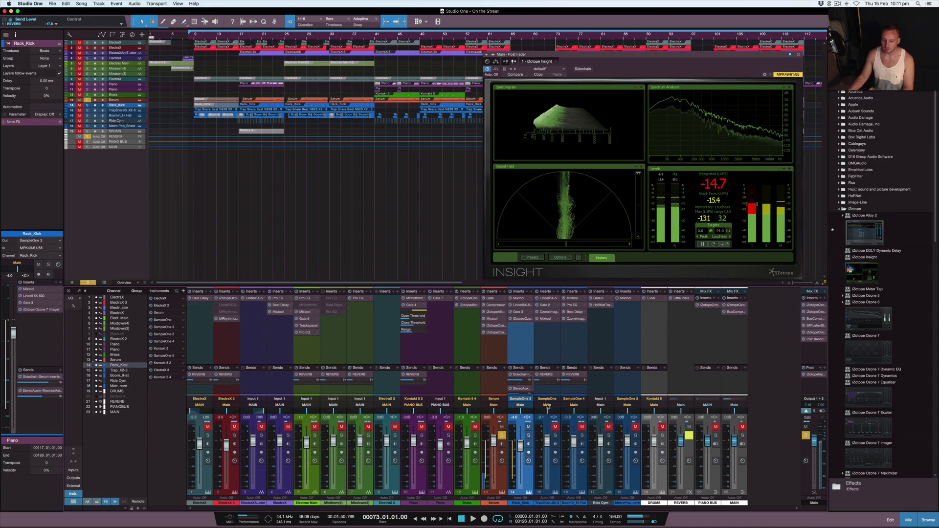
Add Rack_Kick to the soloed Serum and play both together from bar 73 through Insight
{"action": "key", "text": "s"}
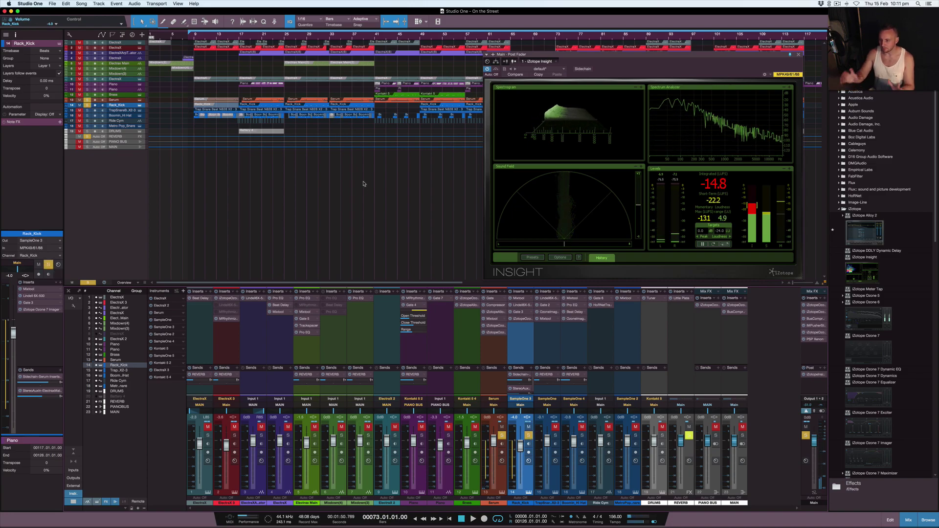
{"action": "key", "text": "space"}
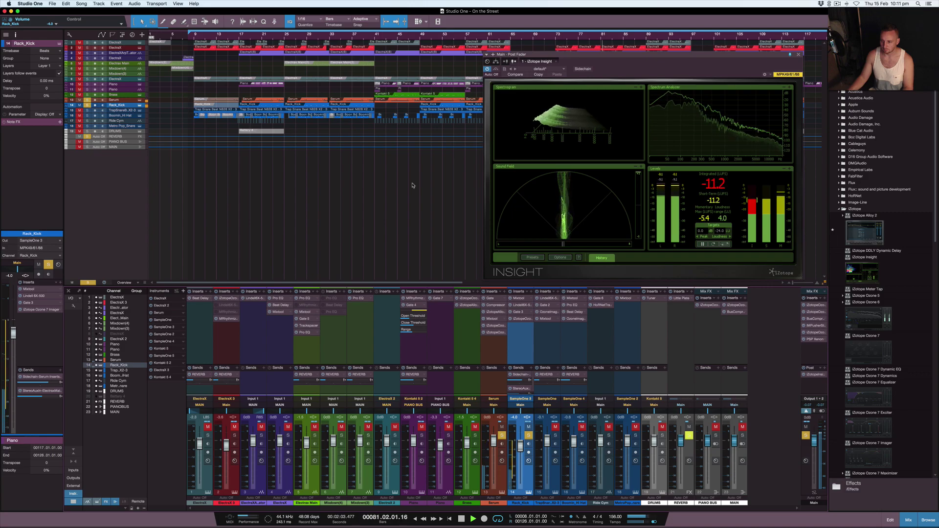
{"action": "key", "text": "space"}
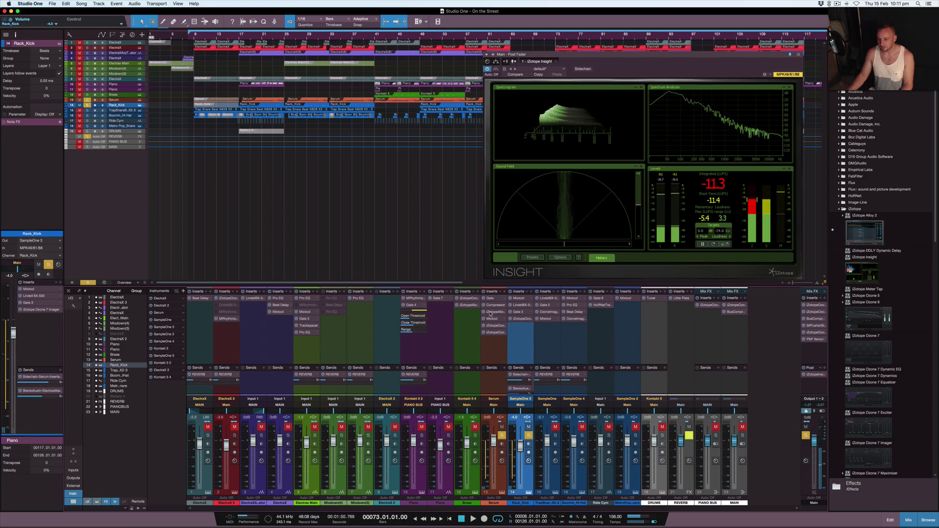
Open Serum's Alloy 2 equalizer beside the Insight window and play the soloed kick and bass to examine the low end
{"action": "left_click", "coordinate": [494, 312]}
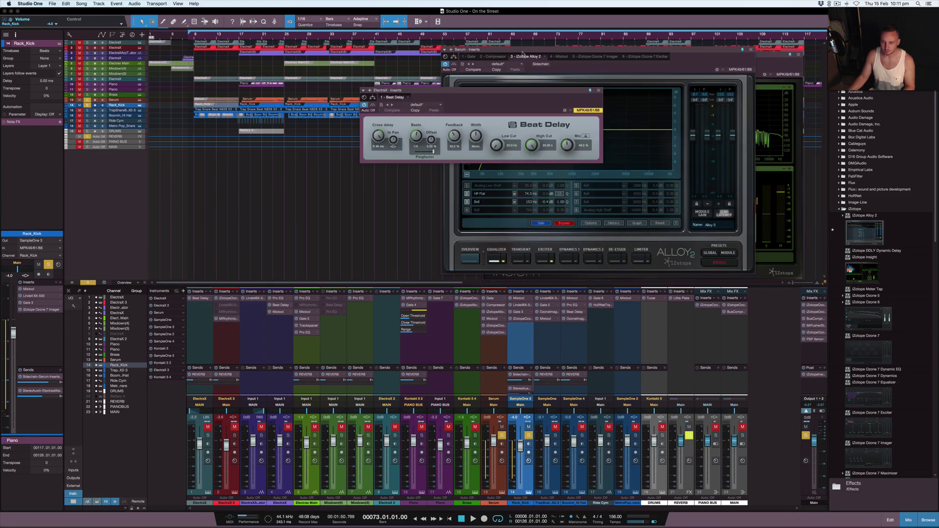
{"action": "left_click_drag", "start_coordinate": [628, 55], "coordinate": [355, 57]}
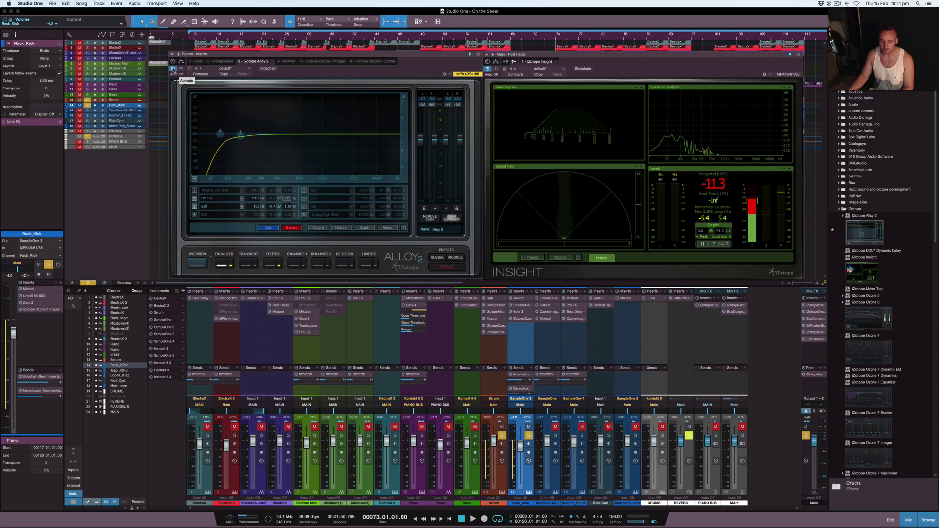
{"action": "key", "text": "space"}
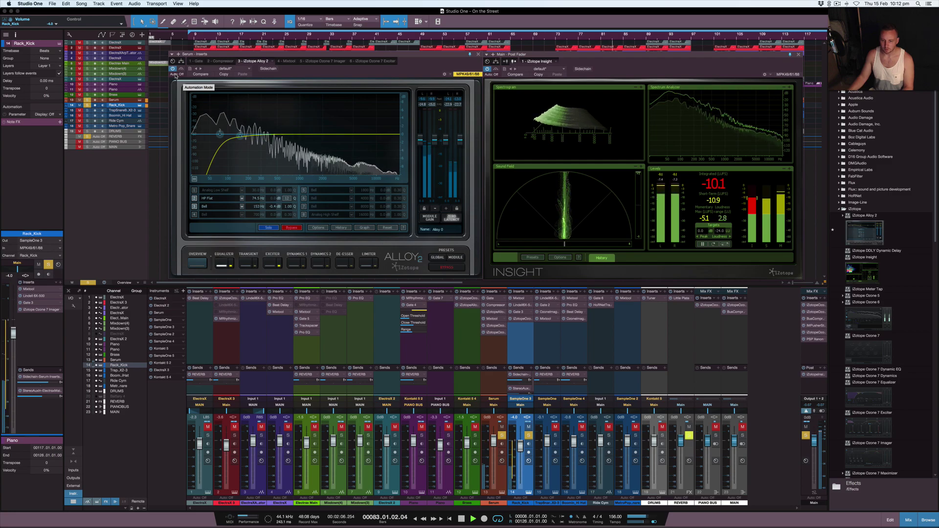
{"action": "key", "text": "space"}
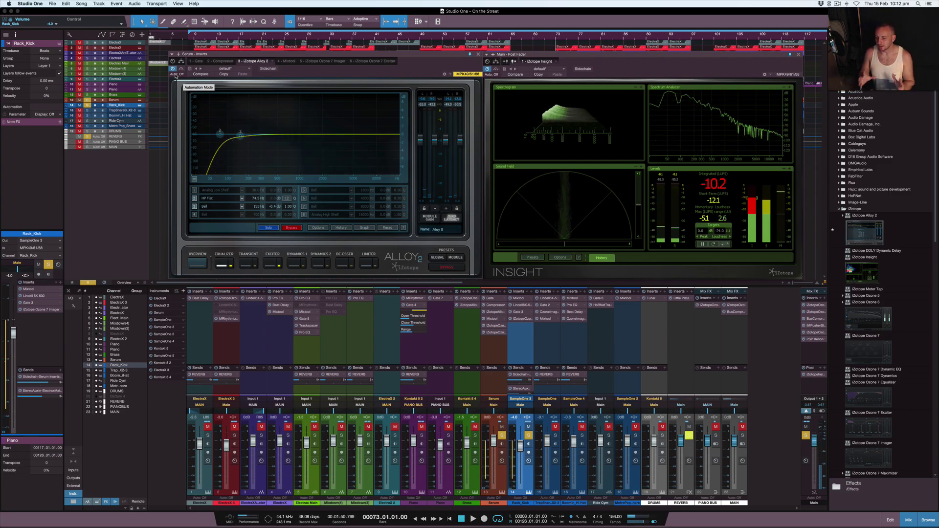
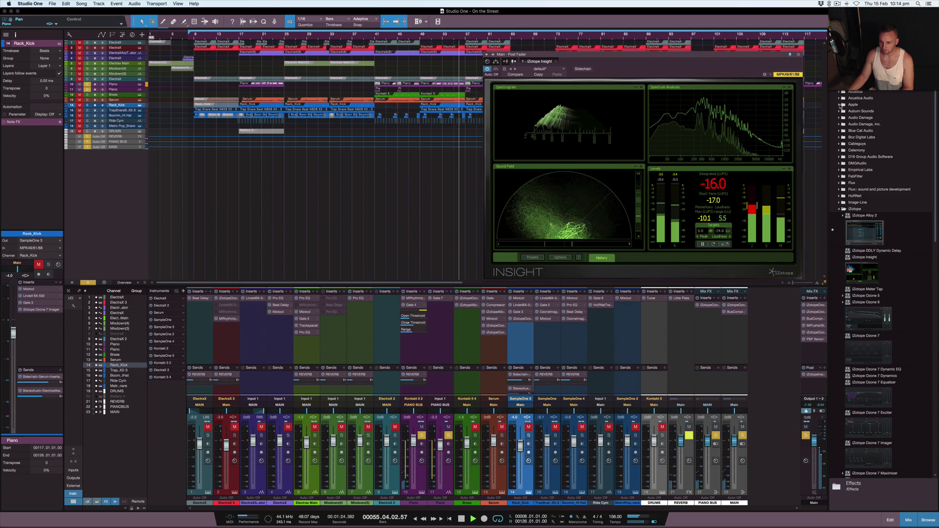
Stop playback and open the MRhythmizer 2 insert on the first Piano channel to check its 50% Speed time sequence
{"action": "key", "text": "space"}
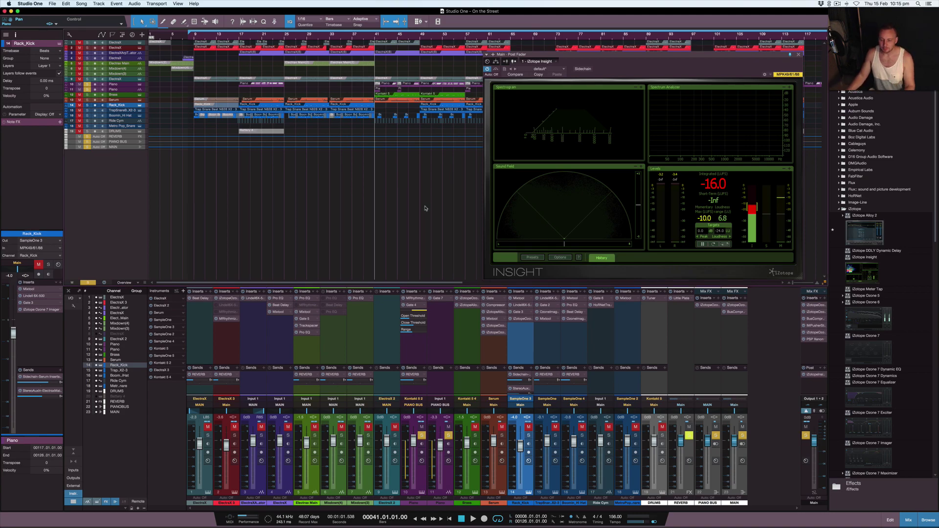
{"action": "left_click", "coordinate": [413, 299]}
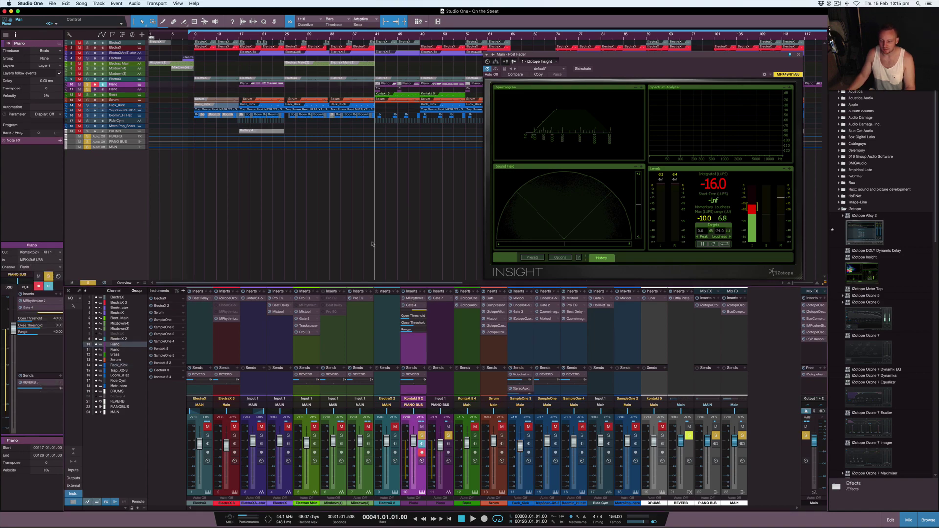
{"action": "left_click", "coordinate": [411, 301]}
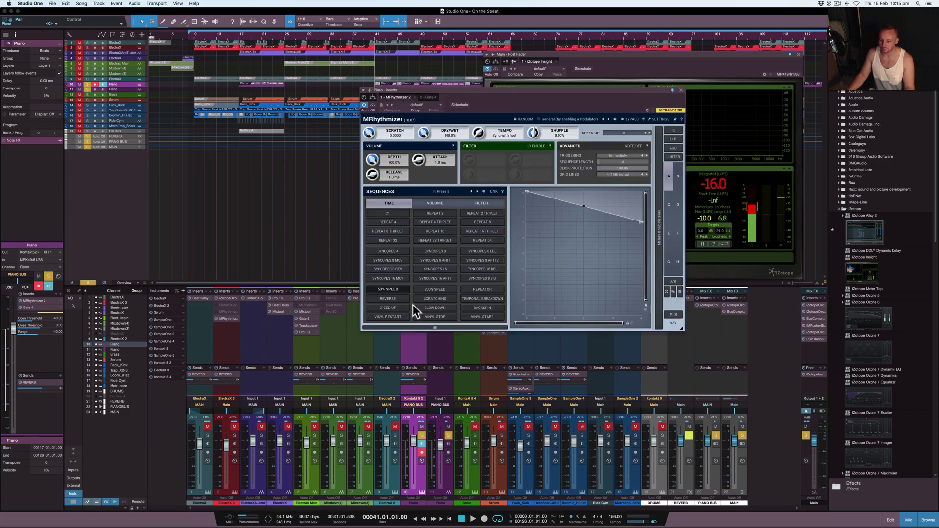
{"action": "left_click", "coordinate": [383, 293]}
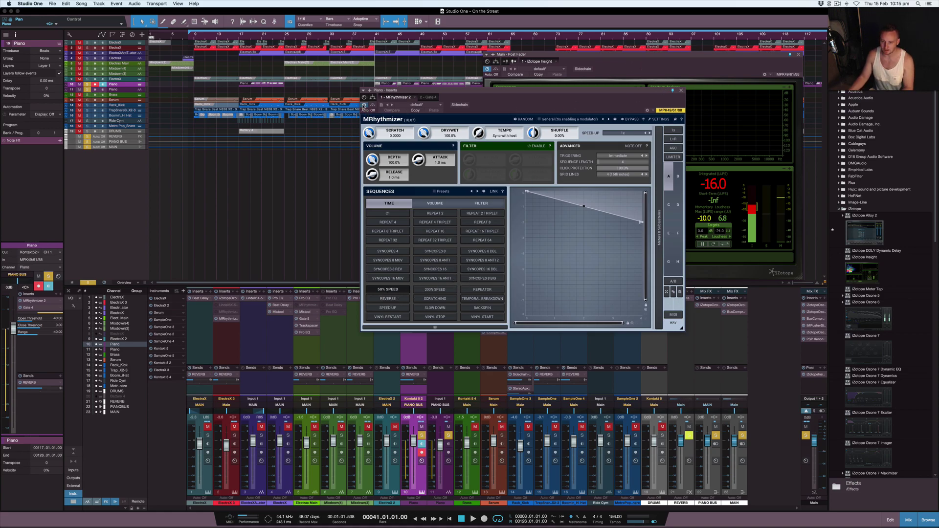
Play the soloed piano from bar 41 with MRhythmizer bypassed and active to compare the sound
{"action": "key", "text": "space"}
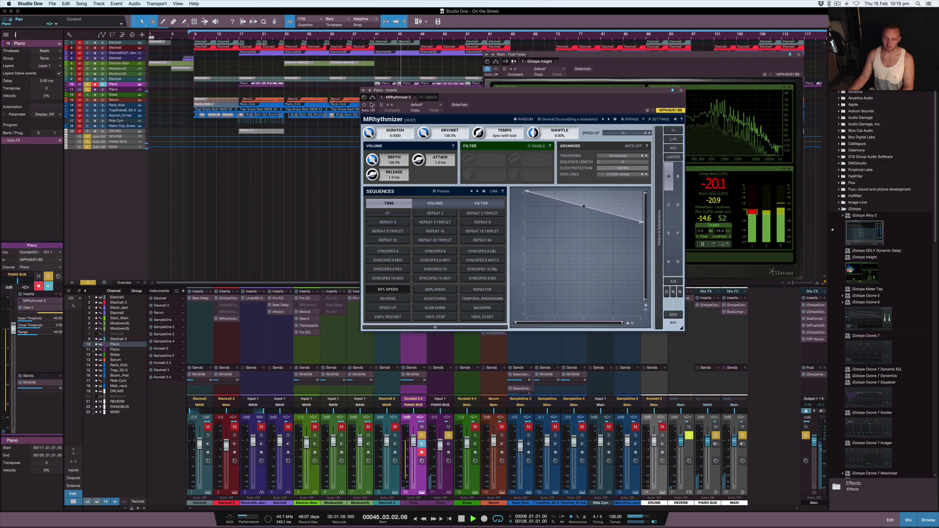
{"action": "key", "text": "space"}
{"action": "key", "text": "space"}
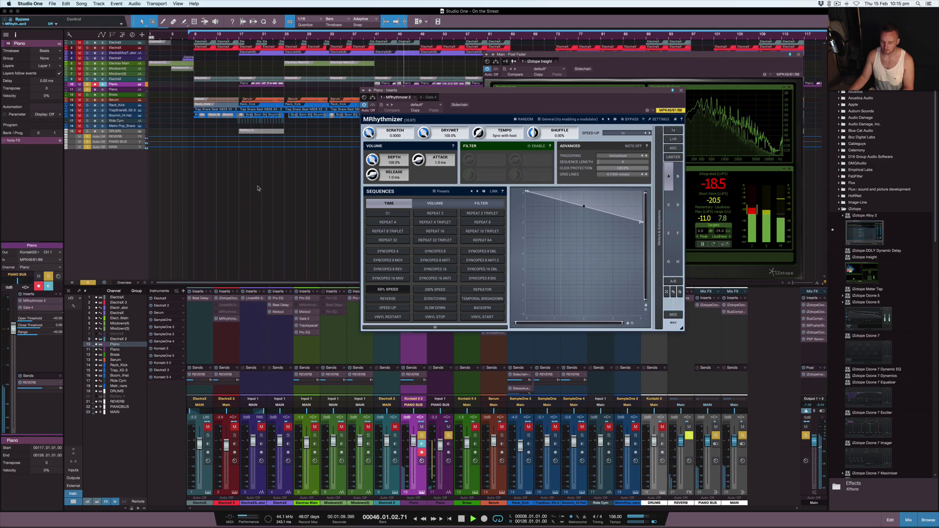
{"action": "key", "text": "space"}
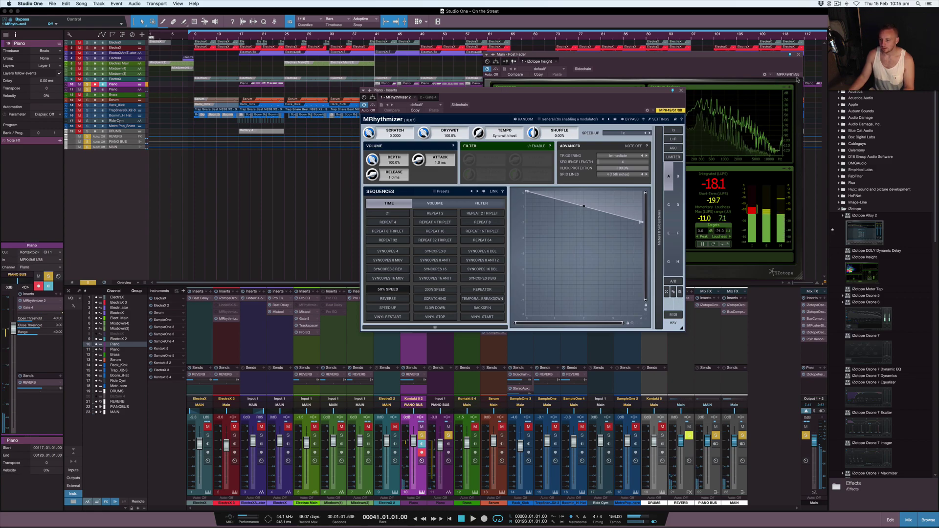
Close the MRhythmizer and Insight windows, then check the Gate inserts on the two Piano channels
{"action": "left_click", "coordinate": [680, 91]}
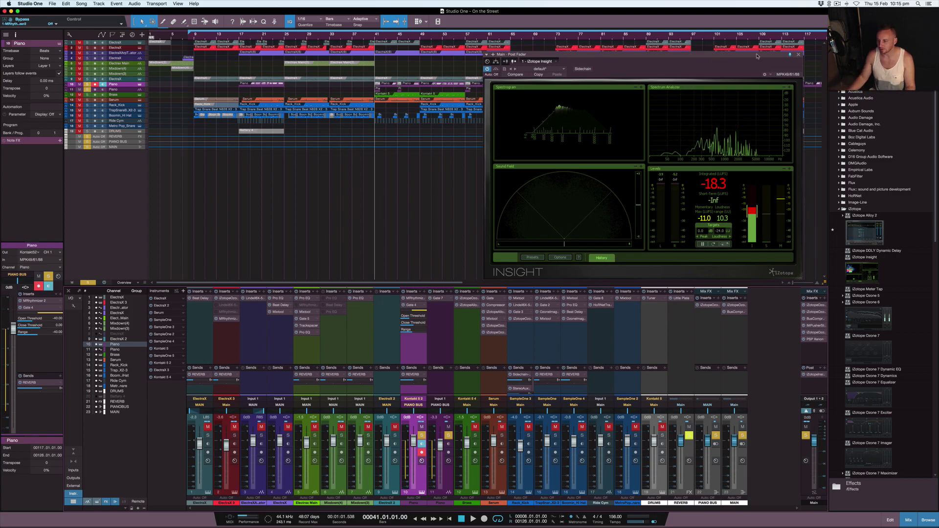
{"action": "left_click", "coordinate": [799, 56]}
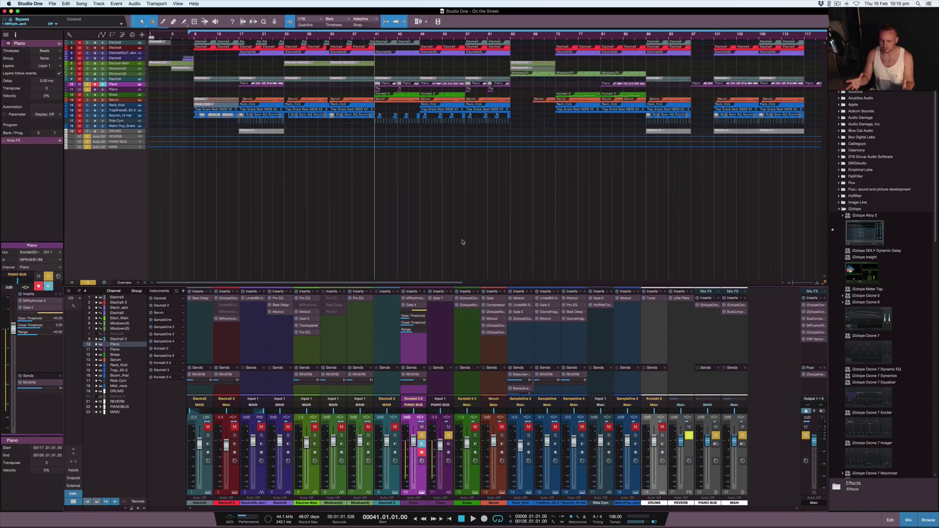
{"action": "left_click", "coordinate": [412, 305]}
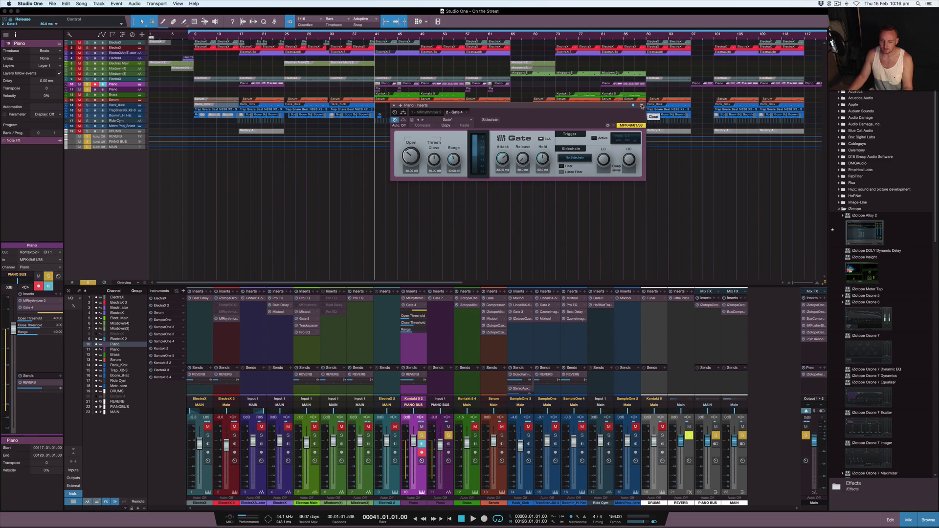
{"action": "left_click", "coordinate": [454, 271]}
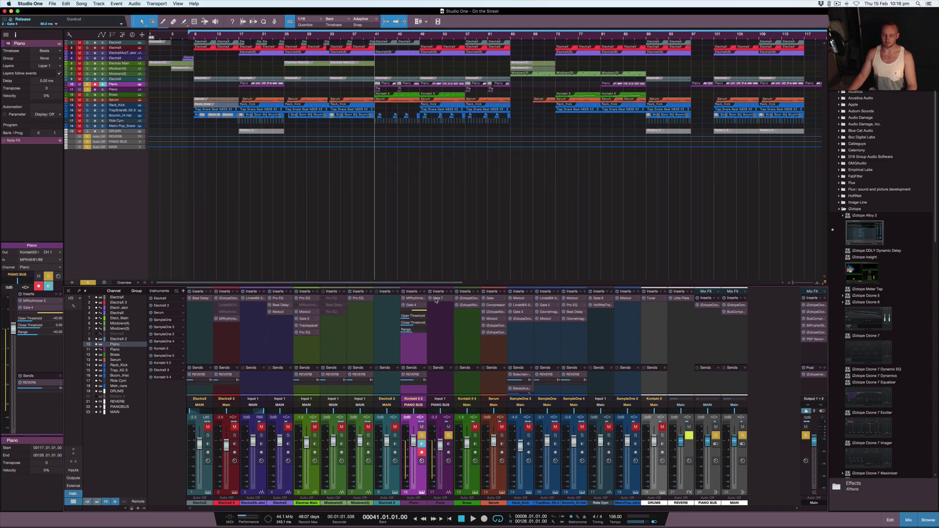
{"action": "left_click", "coordinate": [437, 298]}
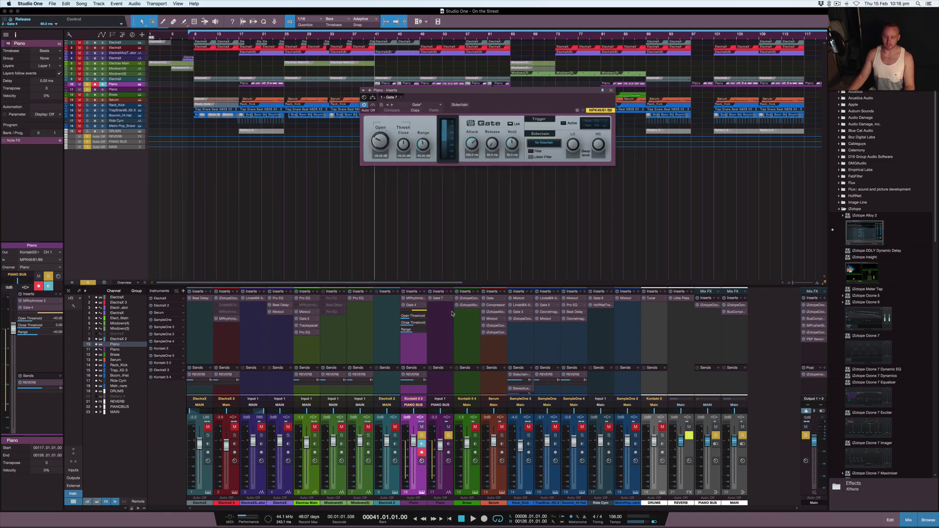
{"action": "left_click", "coordinate": [611, 91]}
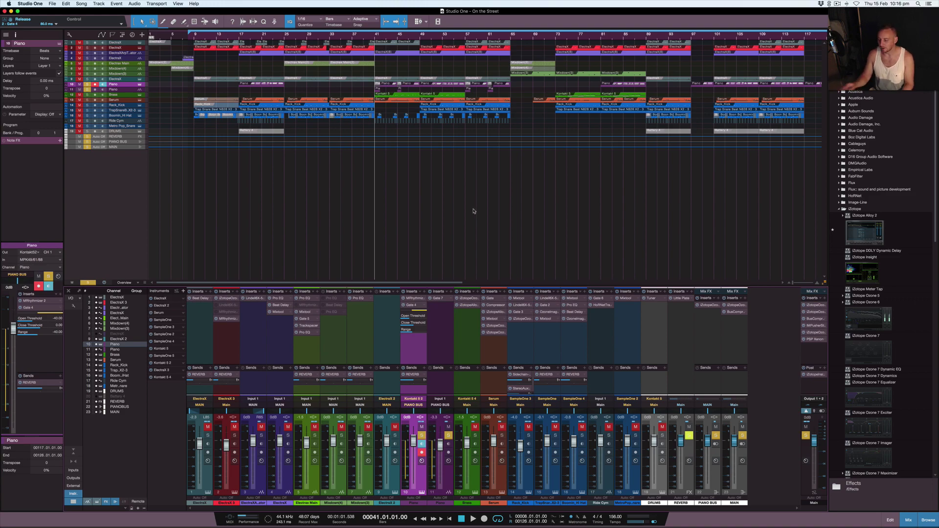
Demonstrate the mono switch on the main output channel and leave mono monitoring enabled
{"action": "left_click", "coordinate": [822, 411]}
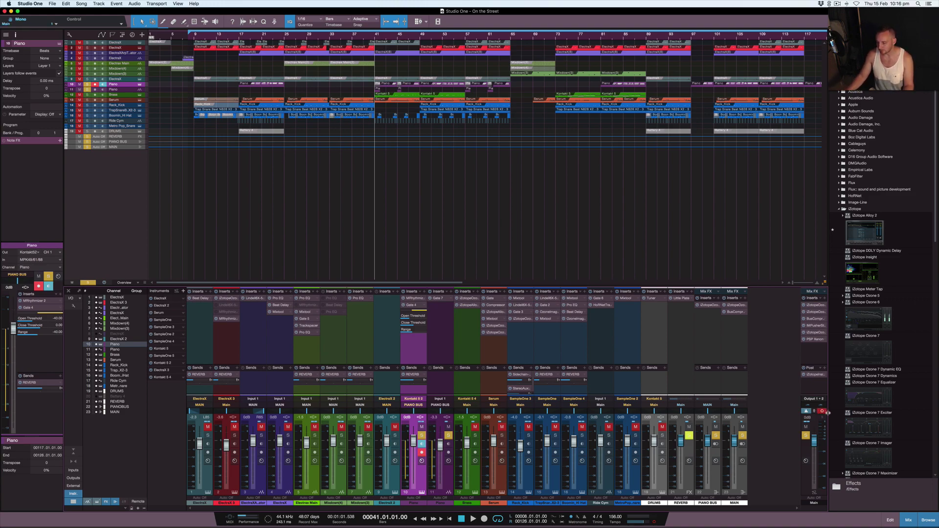
{"action": "left_click", "coordinate": [809, 396]}
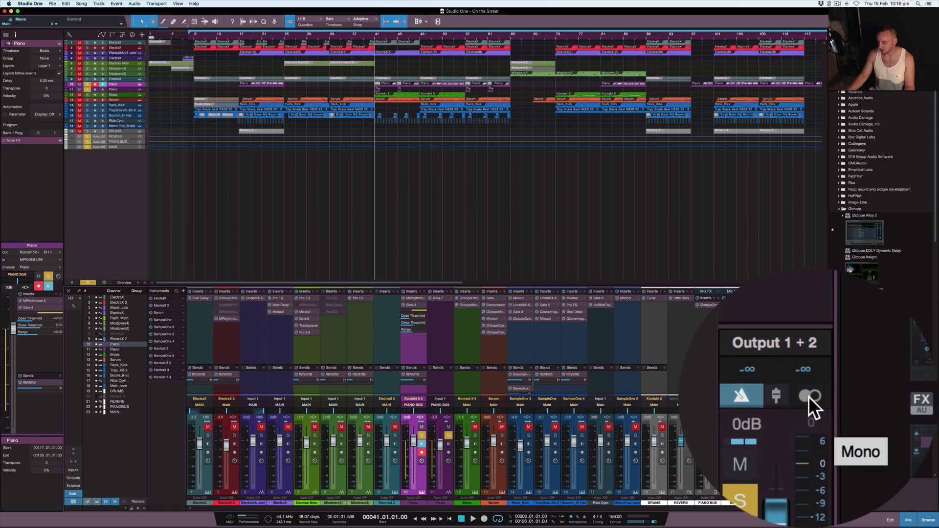
{"action": "left_click", "coordinate": [809, 397]}
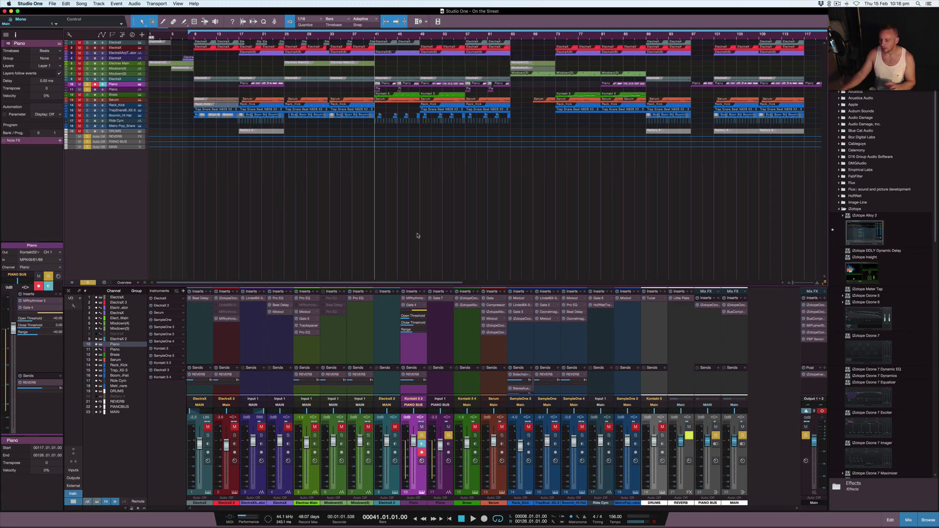
{"action": "left_click", "coordinate": [822, 412]}
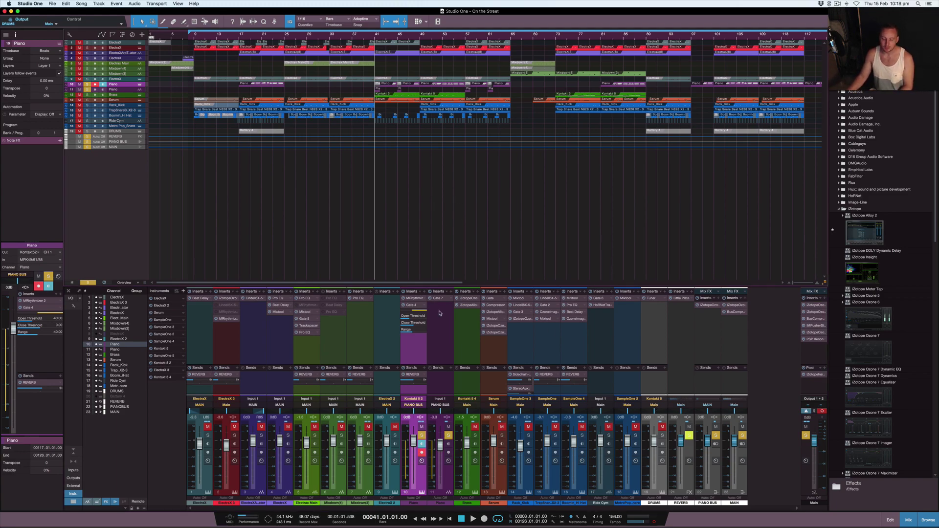
Solo Rack_Kick alongside Serum and the piano, and play from bar 41 in mono to check the balance
{"action": "left_click", "coordinate": [528, 435]}
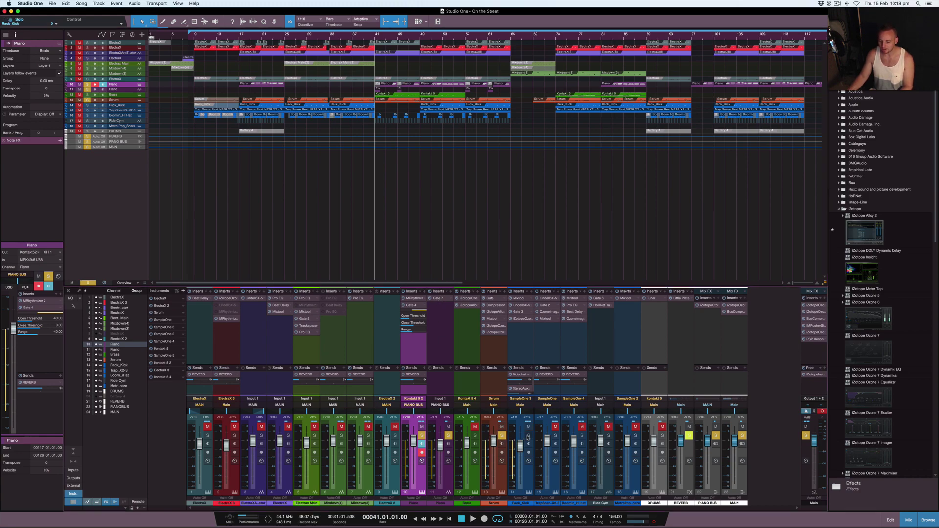
{"action": "key", "text": "space"}
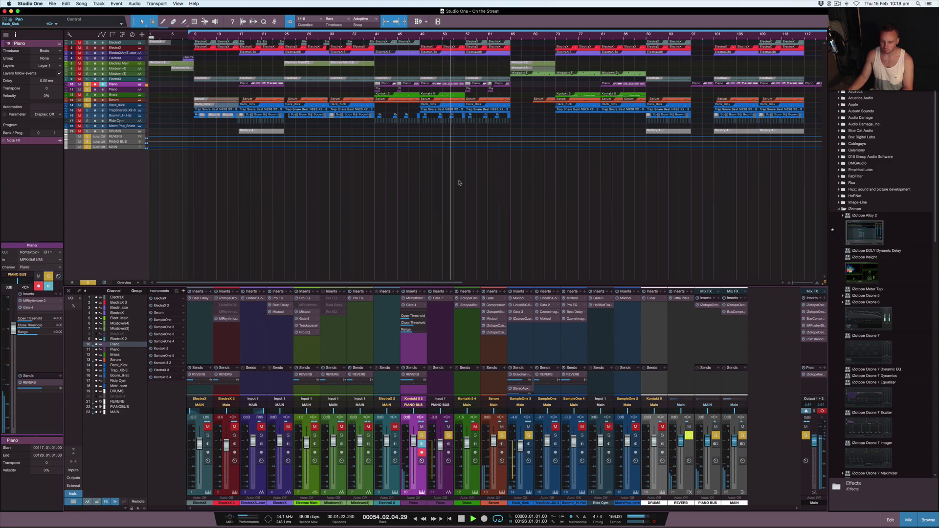
{"action": "key", "text": "space"}
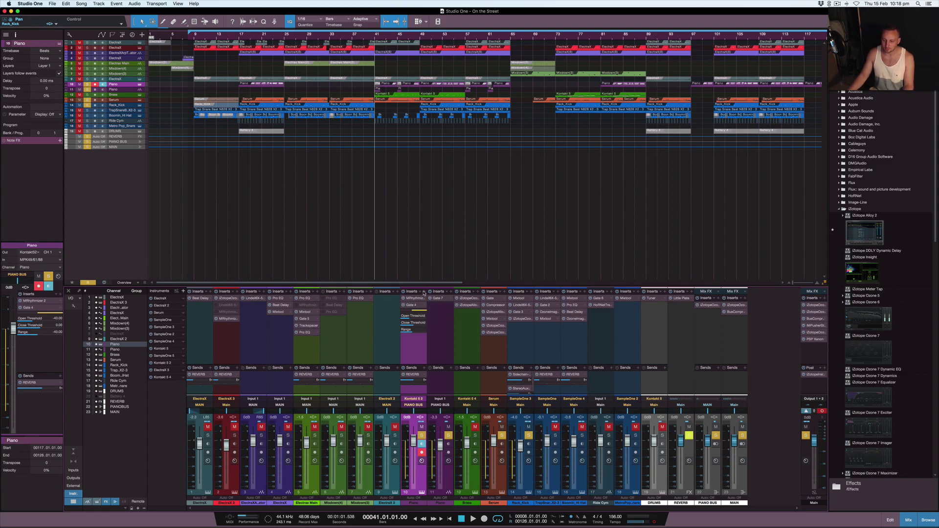
Add the PreSonus Pro EQ as the last insert on the first Piano channel, after Gate 4
{"action": "left_click", "coordinate": [424, 293]}
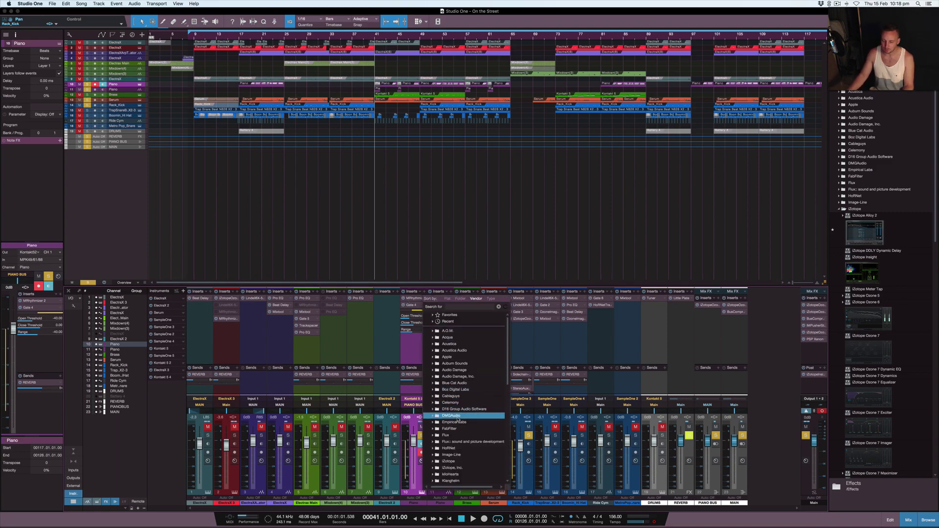
{"action": "left_click", "coordinate": [641, 205]}
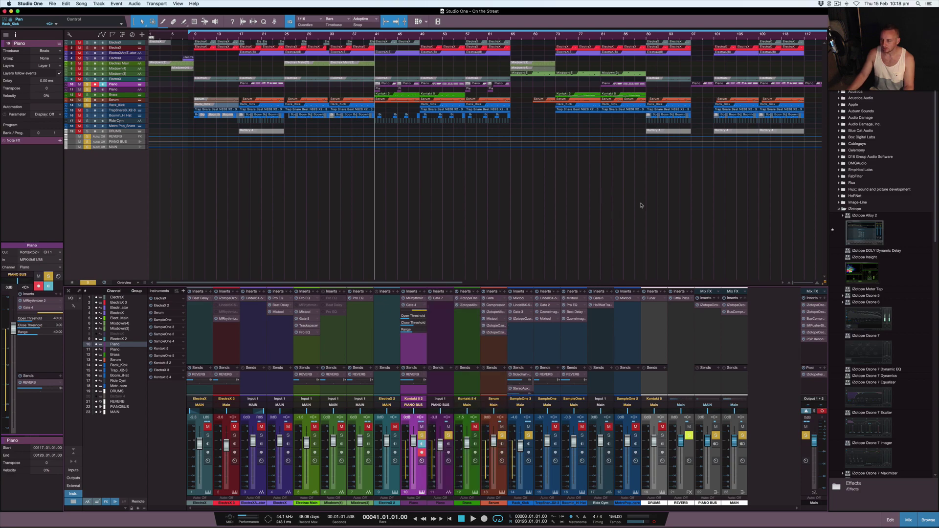
{"action": "left_click", "coordinate": [839, 209]}
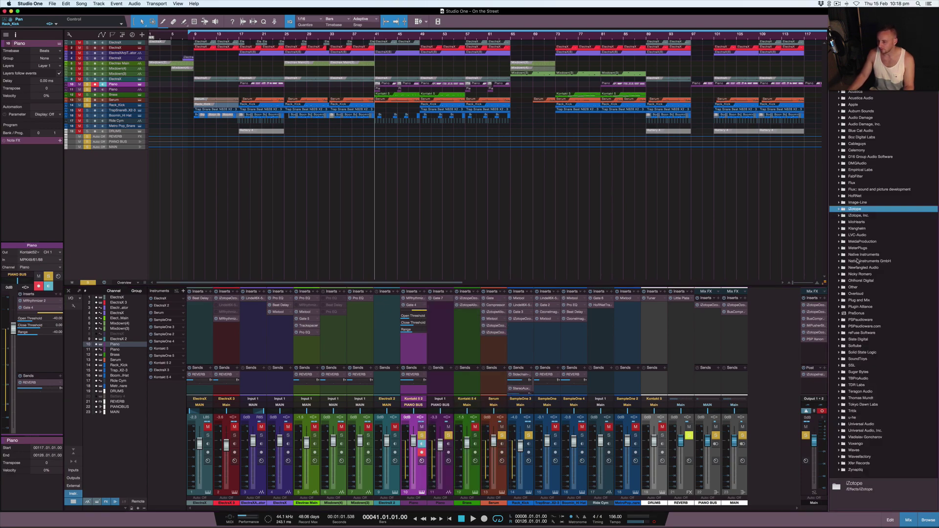
{"action": "left_click", "coordinate": [839, 314]}
{"action": "scroll", "coordinate": [880, 303], "scroll_direction": "down", "scroll_amount": 8}
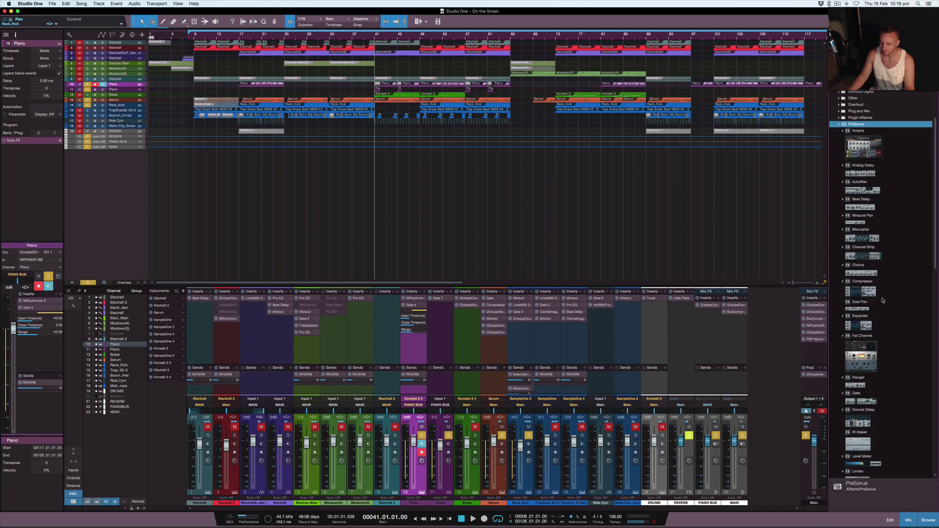
{"action": "scroll", "coordinate": [875, 376], "scroll_direction": "down", "scroll_amount": 5}
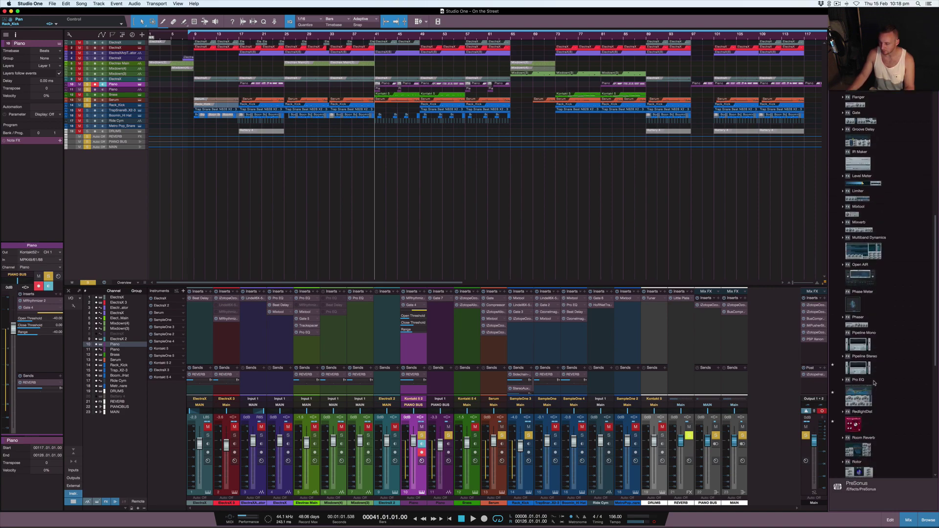
{"action": "left_click_drag", "start_coordinate": [862, 395], "coordinate": [416, 343]}
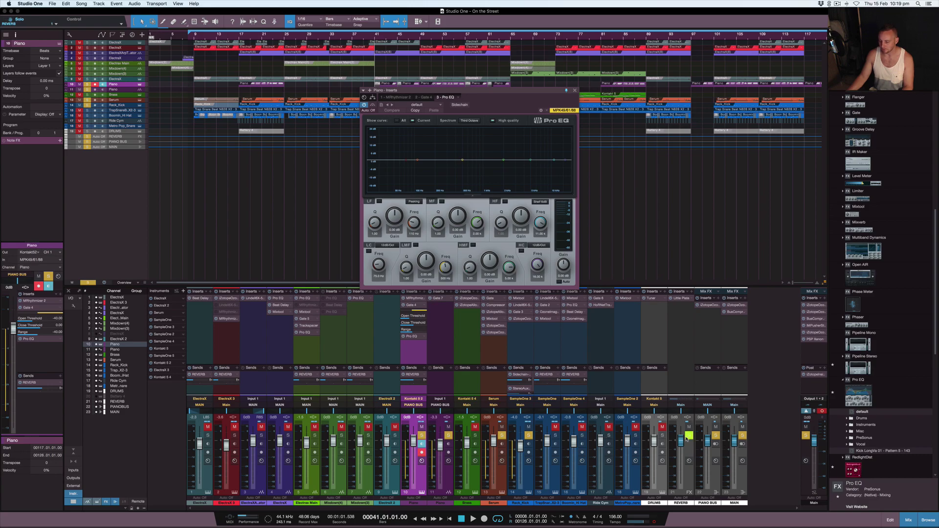
Play the drums, bass and piano soloed together, and cut the piano's lows with Pro EQ's LF band set to a shelf
{"action": "left_click", "coordinate": [529, 435]}
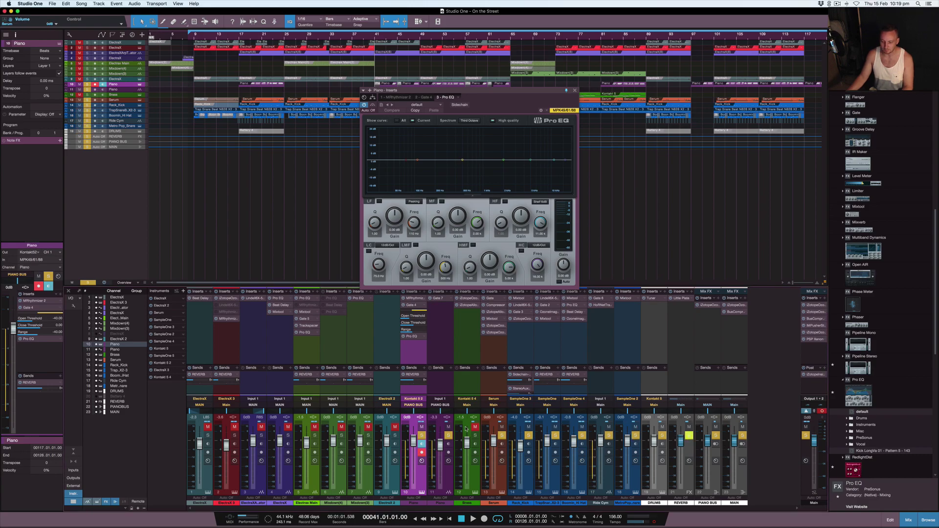
{"action": "key", "text": "space"}
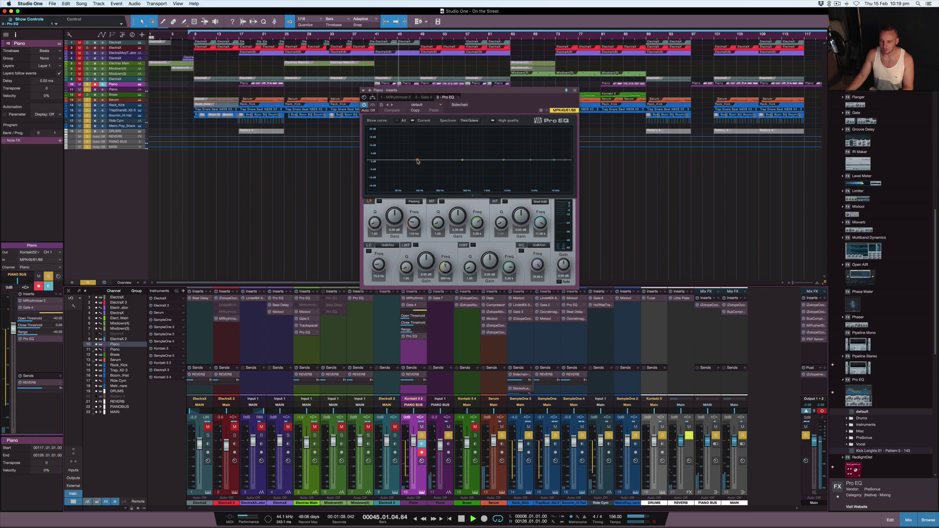
{"action": "left_click", "coordinate": [413, 202]}
{"action": "left_click", "coordinate": [414, 221]}
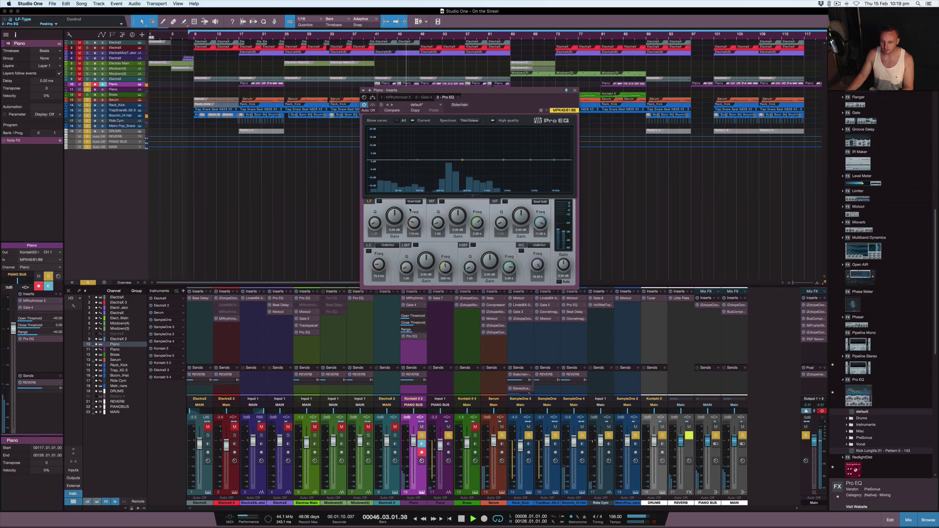
{"action": "mouse_move", "coordinate": [395, 217]}
{"action": "left_mouse_down"}
{"action": "mouse_move", "coordinate": [393, 273]}
{"action": "mouse_move", "coordinate": [390, 232]}
{"action": "left_mouse_up"}
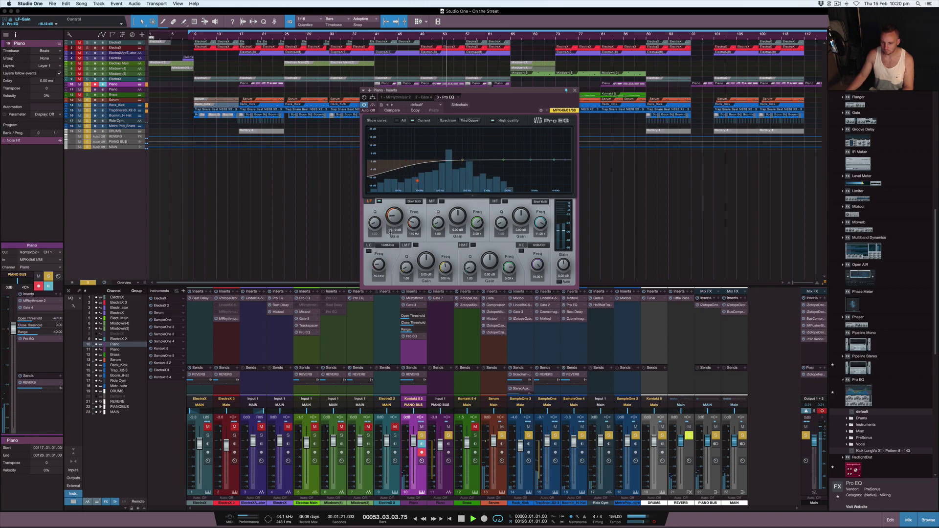
Enable Pro EQ's low-cut filter on the piano and set its frequency to about 140 Hz during playback
{"action": "left_click", "coordinate": [369, 250]}
{"action": "mouse_move", "coordinate": [378, 267]}
{"action": "left_mouse_down"}
{"action": "mouse_move", "coordinate": [374, 251]}
{"action": "mouse_move", "coordinate": [371, 258]}
{"action": "left_mouse_up"}
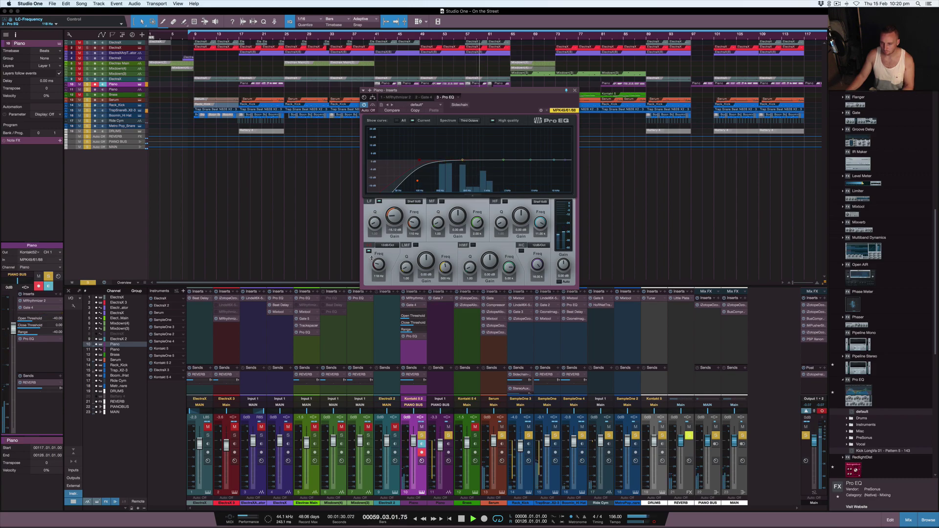
{"action": "left_click_drag", "start_coordinate": [372, 257], "coordinate": [377, 262]}
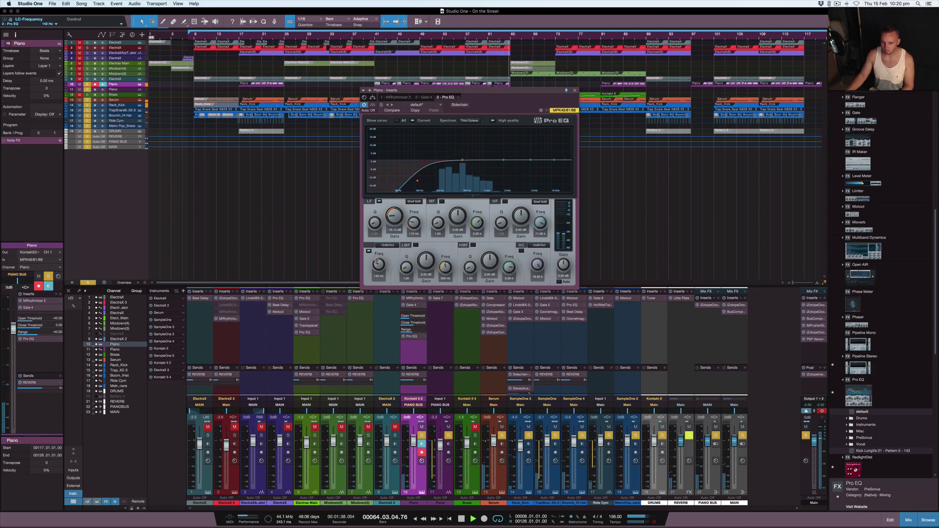
{"action": "left_click_drag", "start_coordinate": [377, 261], "coordinate": [377, 258]}
Unsolo the drum channels other than Rack_Kick, replay from bar 41, and lower the piano EQ's LMF band slightly
{"action": "key", "text": "space"}
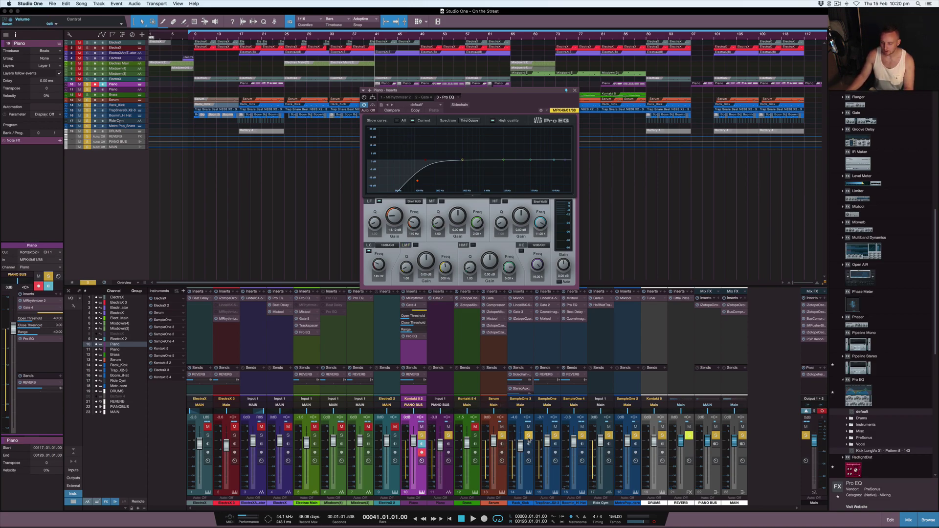
{"action": "left_click_drag", "start_coordinate": [580, 436], "coordinate": [635, 437]}
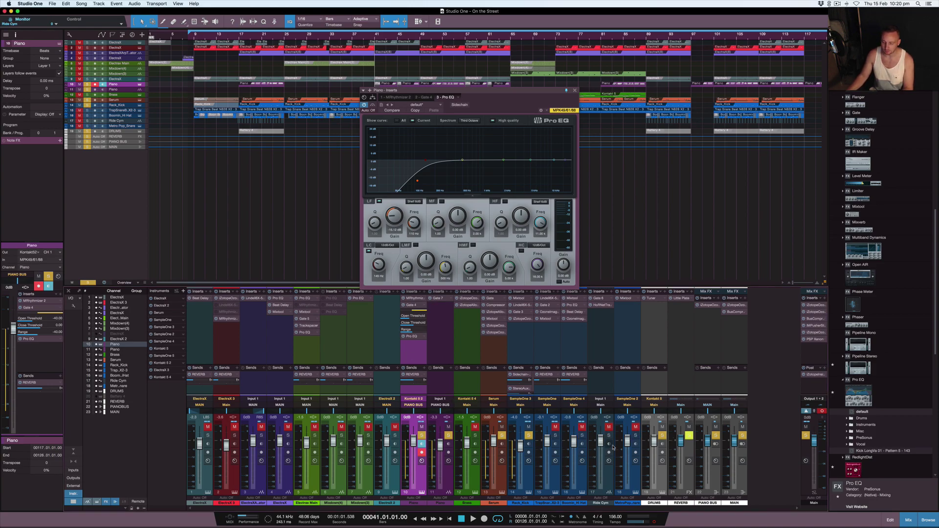
{"action": "key", "text": "space"}
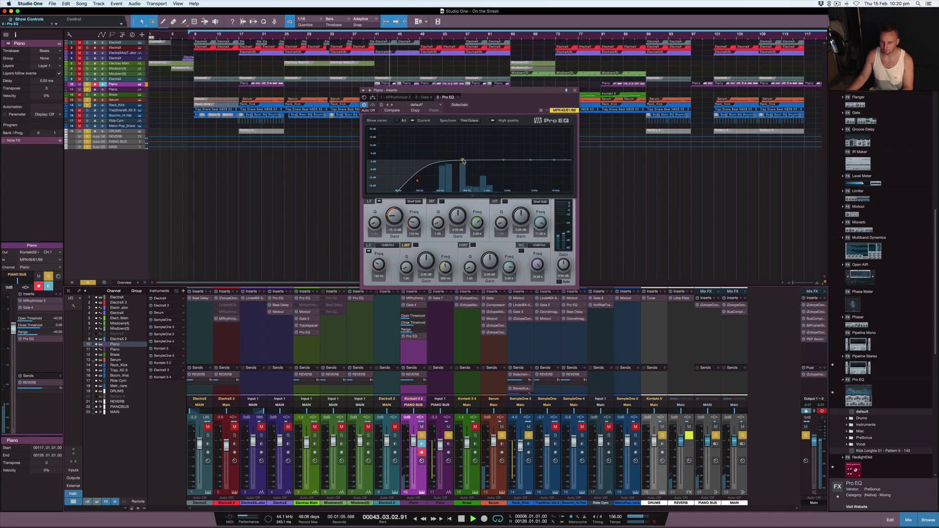
{"action": "left_click_drag", "start_coordinate": [462, 160], "coordinate": [463, 163]}
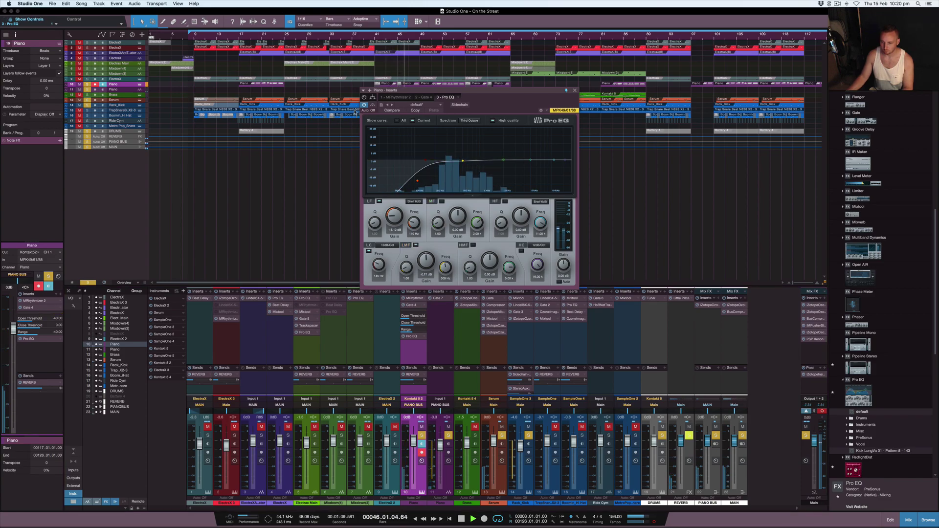
Compare the piano with Pro EQ bypassed and active during playback, leave the EQ on, and restart from bar 41
{"action": "left_click", "coordinate": [364, 105]}
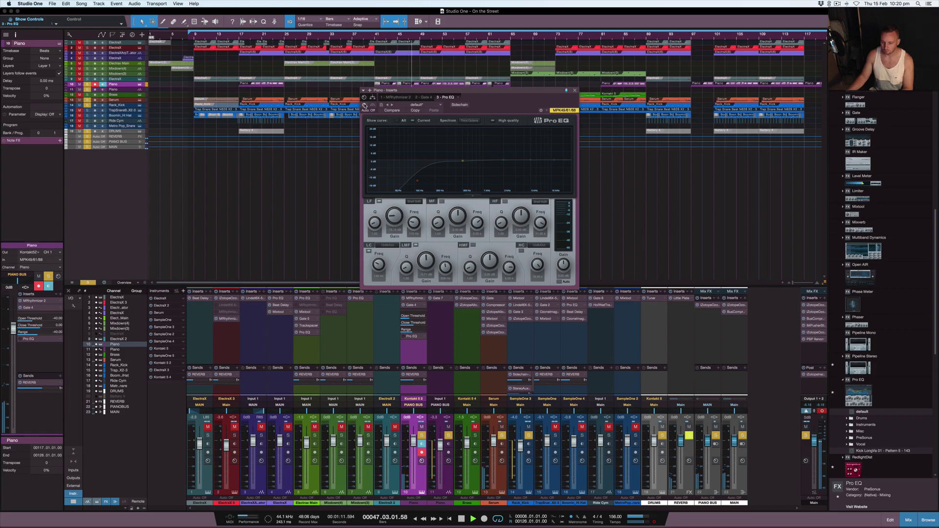
{"action": "left_click", "coordinate": [364, 105]}
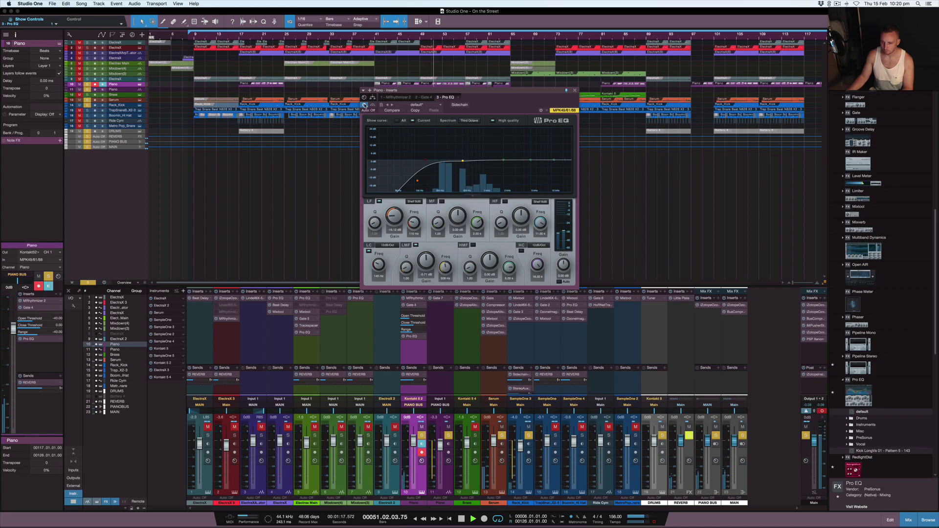
{"action": "left_click", "coordinate": [363, 104]}
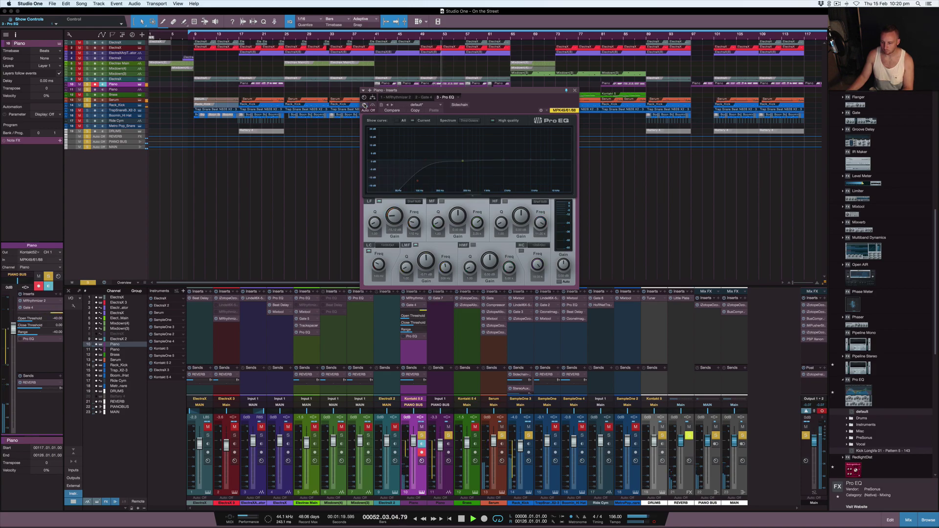
{"action": "left_click", "coordinate": [364, 104]}
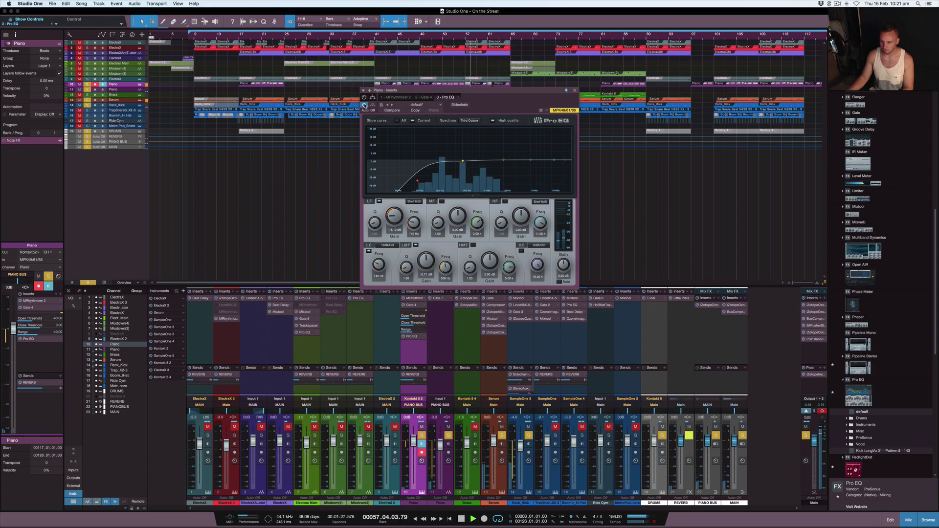
{"action": "key", "text": "space"}
{"action": "left_click", "coordinate": [364, 105]}
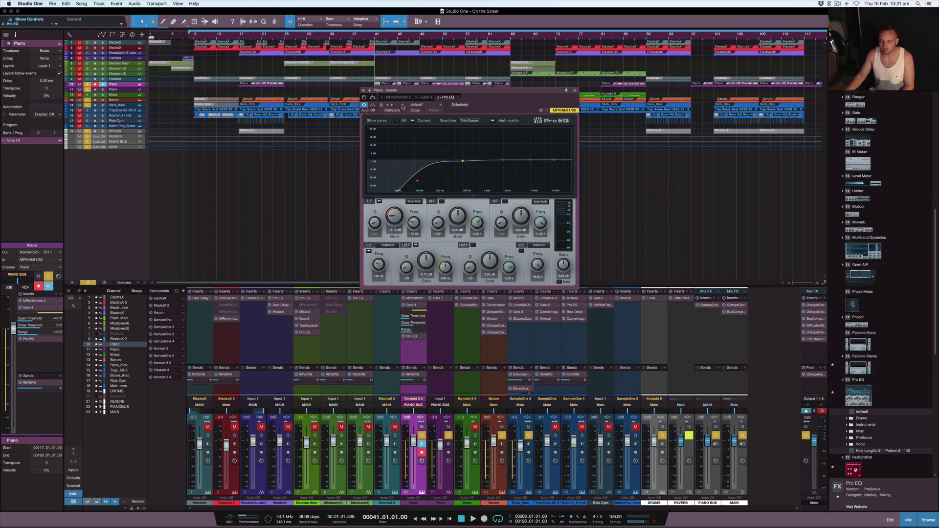
{"action": "key", "text": "space"}
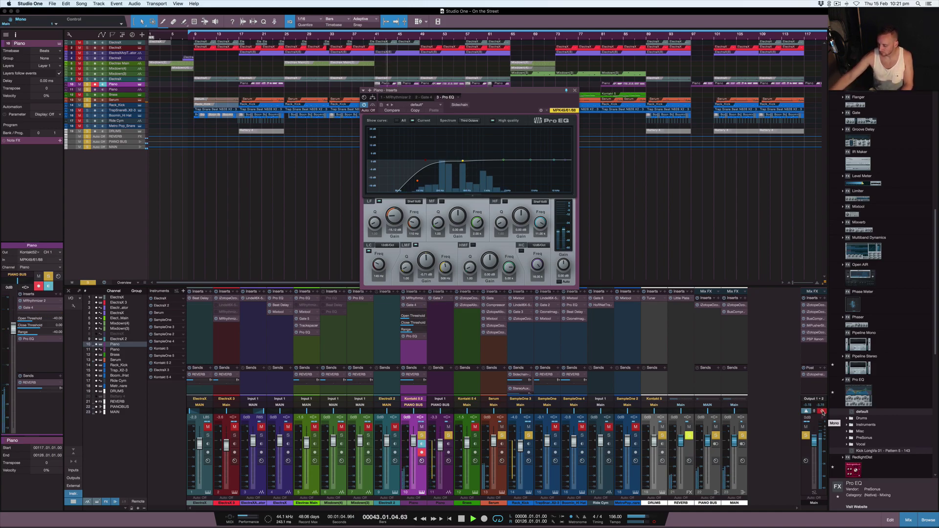
Compare the soloed mix in mono and stereo on the main output during playback, leave it in stereo, and stop
{"action": "left_click", "coordinate": [822, 412]}
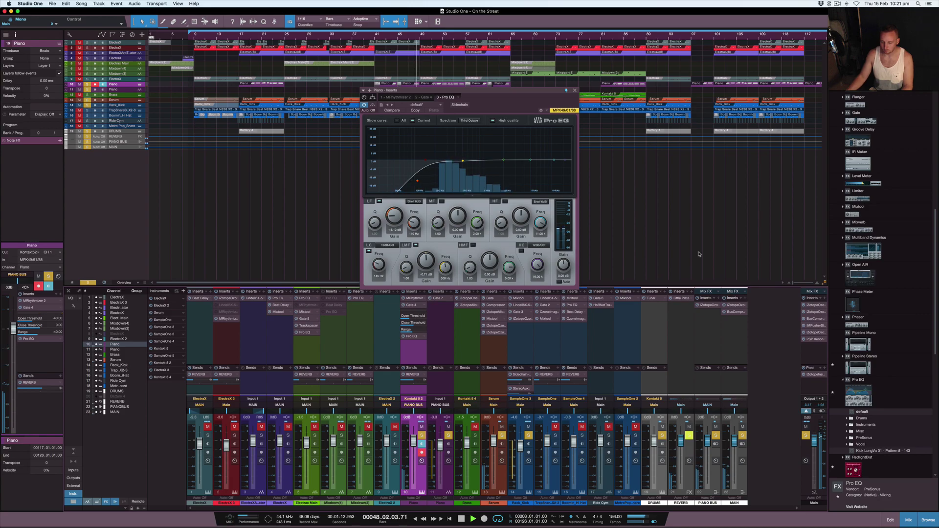
{"action": "left_click", "coordinate": [821, 412]}
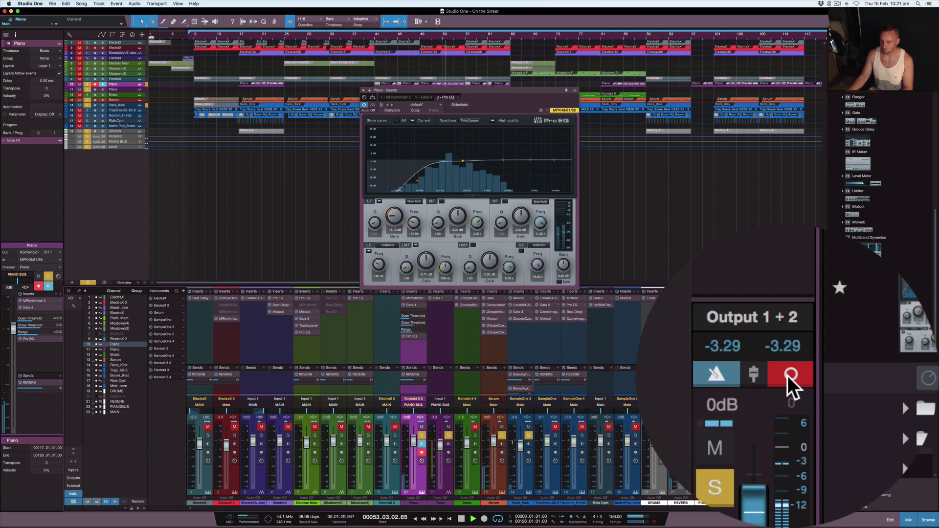
{"action": "left_click", "coordinate": [788, 374]}
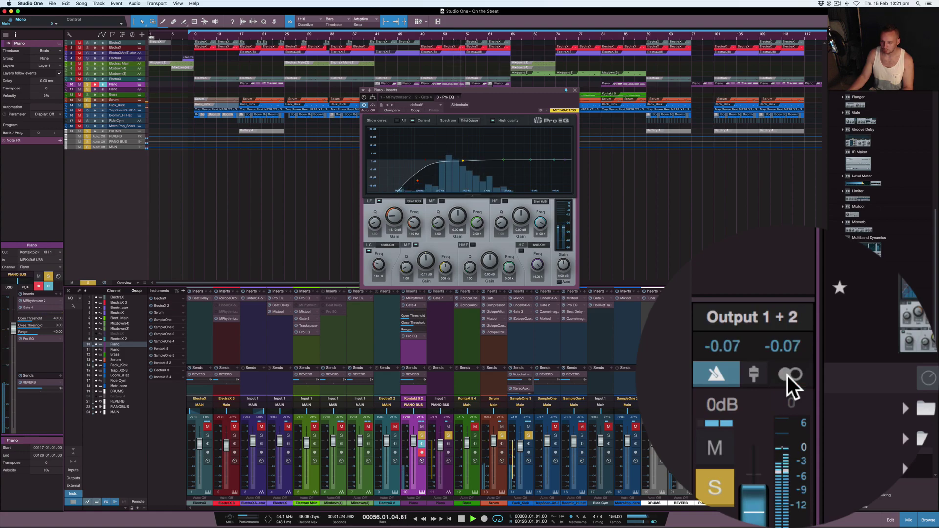
{"action": "key", "text": "space"}
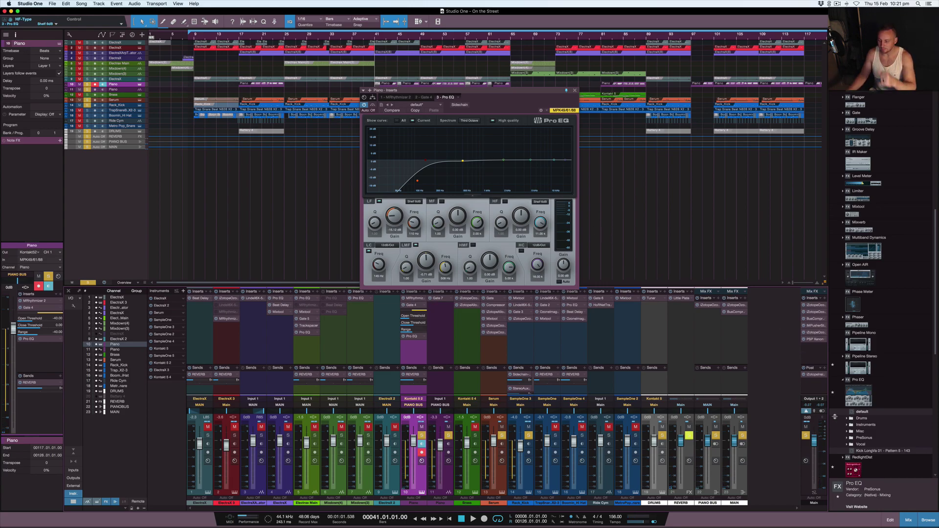
Play from bar 41 in mono with the piano's Pro EQ bypassed, and switch the main output back to stereo
{"action": "left_click", "coordinate": [822, 413]}
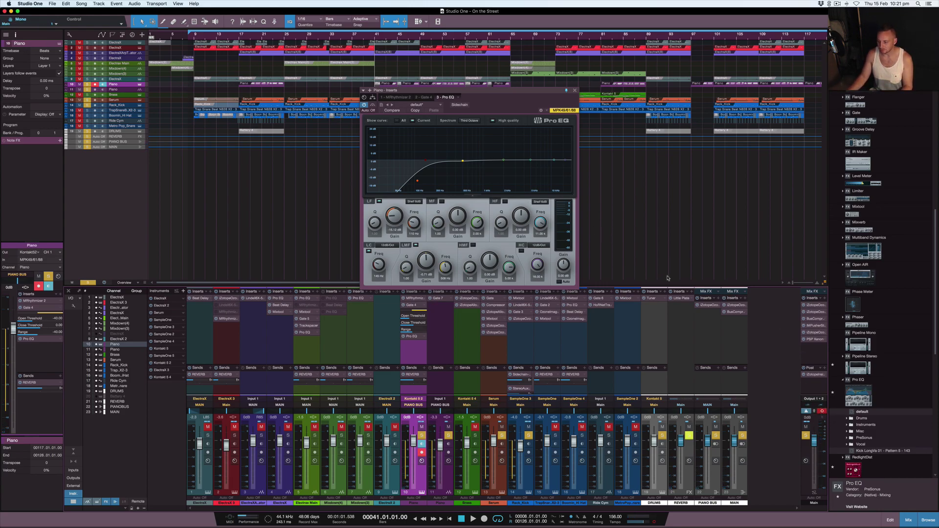
{"action": "key", "text": "space"}
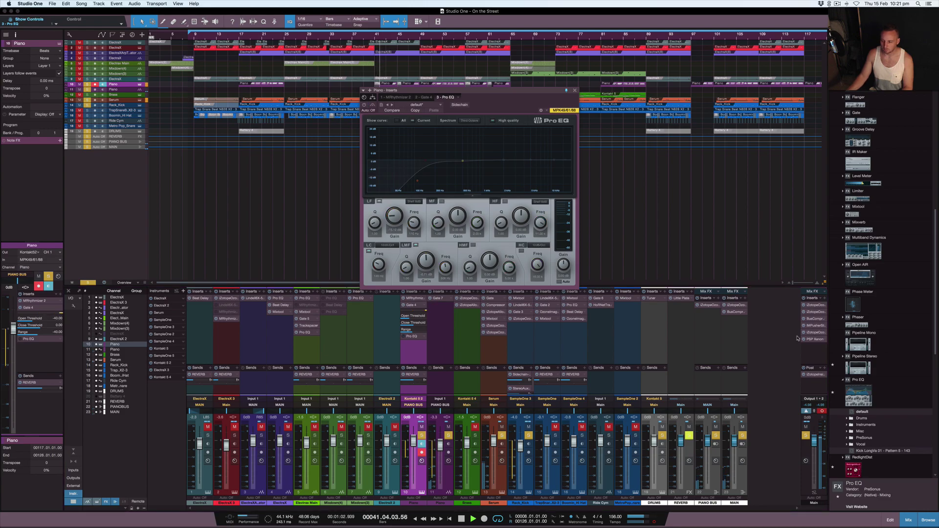
{"action": "left_click", "coordinate": [822, 412]}
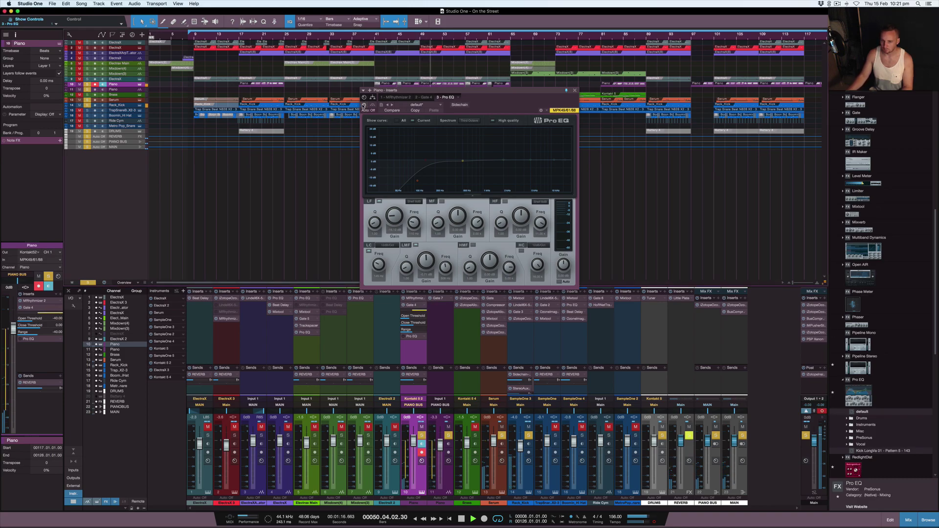
Compare the piano with Pro EQ active and bypassed during stereo playback, leave the EQ active, and stop
{"action": "left_click", "coordinate": [364, 105]}
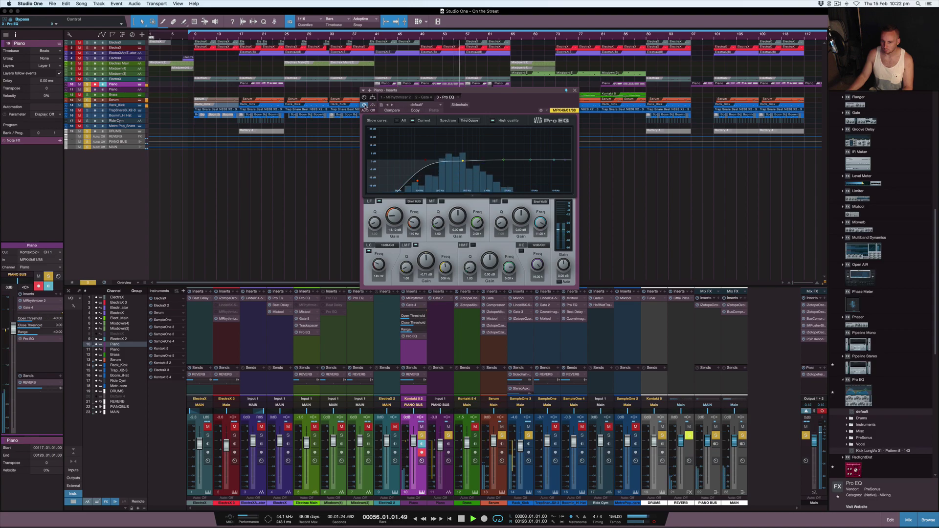
{"action": "left_click", "coordinate": [364, 105]}
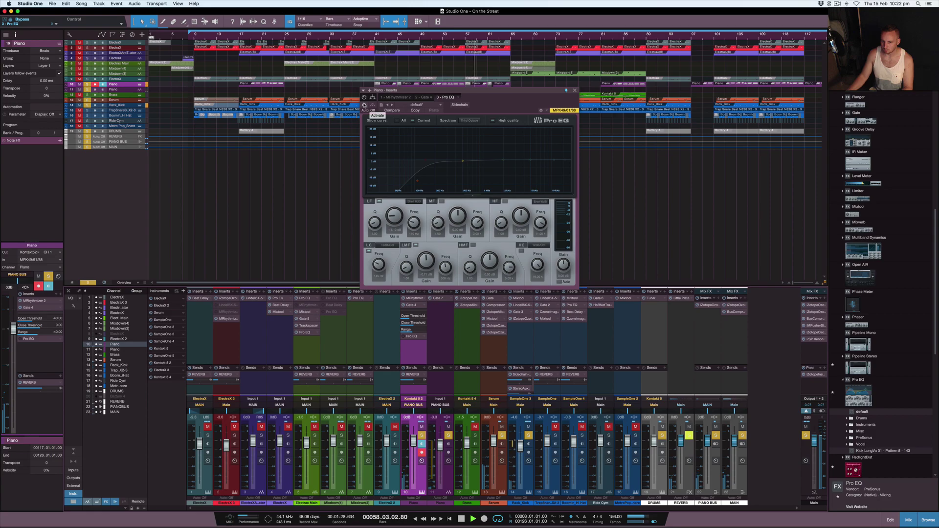
{"action": "left_click", "coordinate": [364, 106]}
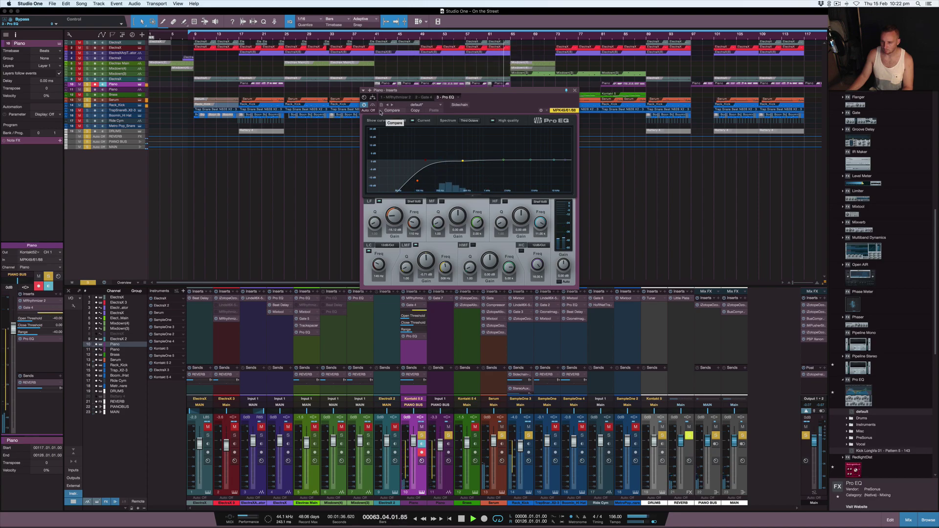
{"action": "key", "text": "space"}
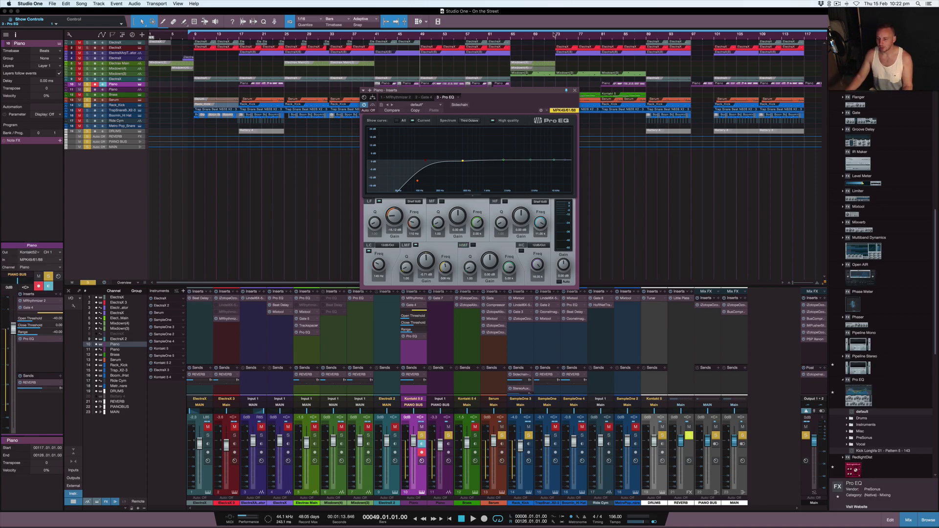
Close the Piano inserts window, clear all solos, and play the full mix from bar 65
{"action": "left_click", "coordinate": [574, 90]}
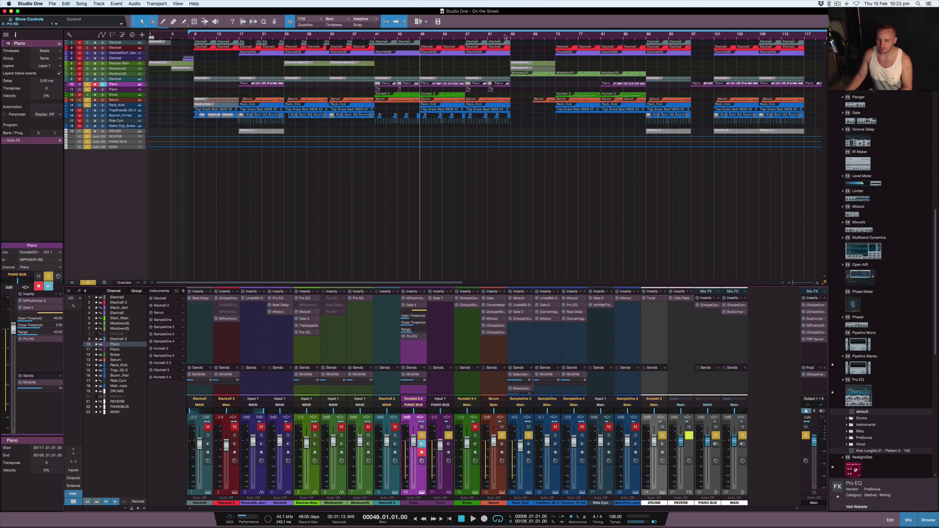
{"action": "left_click", "coordinate": [522, 58]}
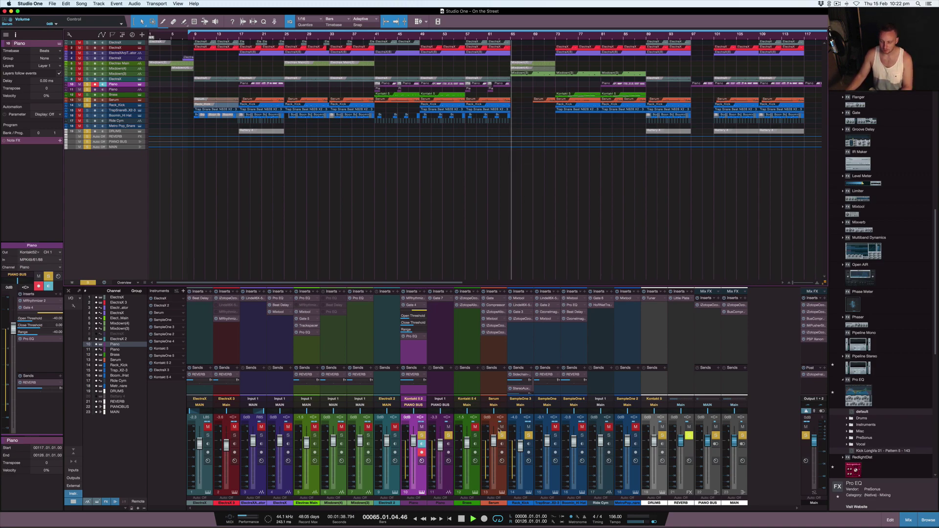
{"action": "left_click", "coordinate": [88, 282]}
{"action": "key", "text": "space"}
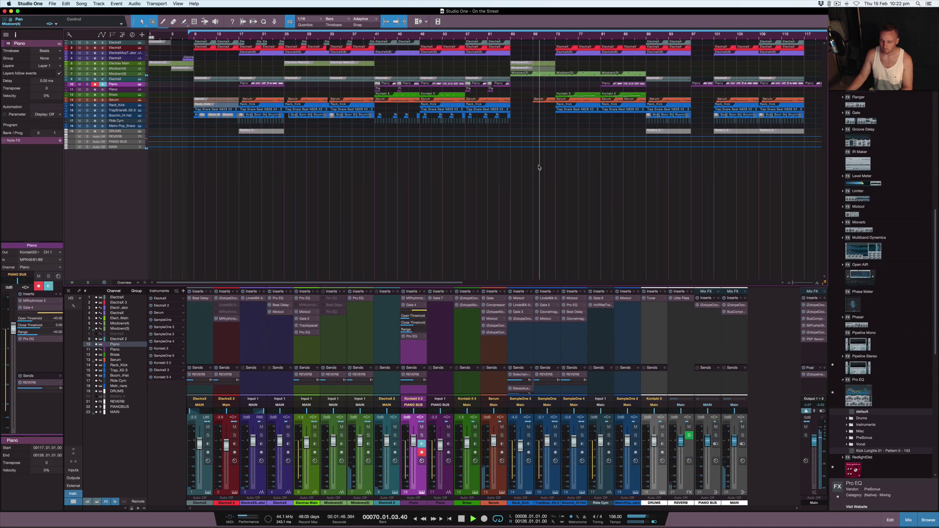
{"action": "key", "text": "space"}
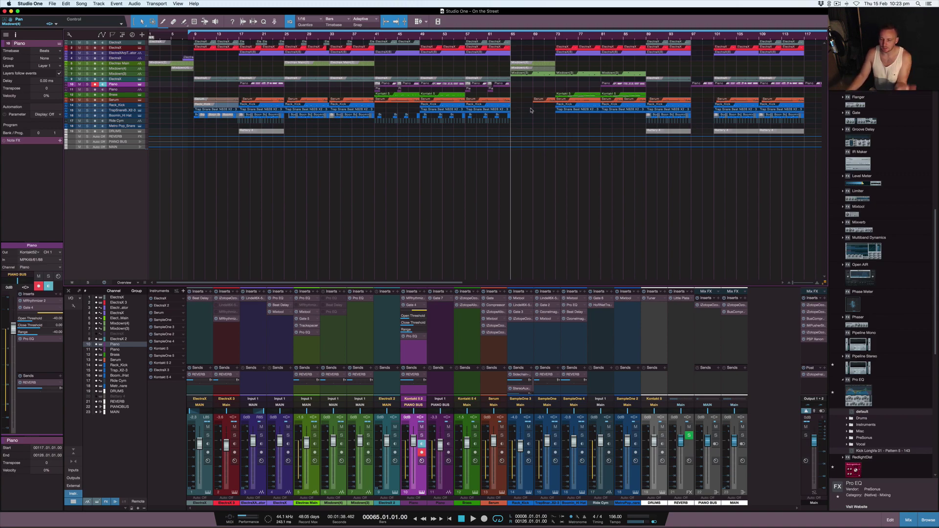
Move the playback cursor to bar 73 and disarm recording on the Piano track
{"action": "left_click", "coordinate": [544, 35]}
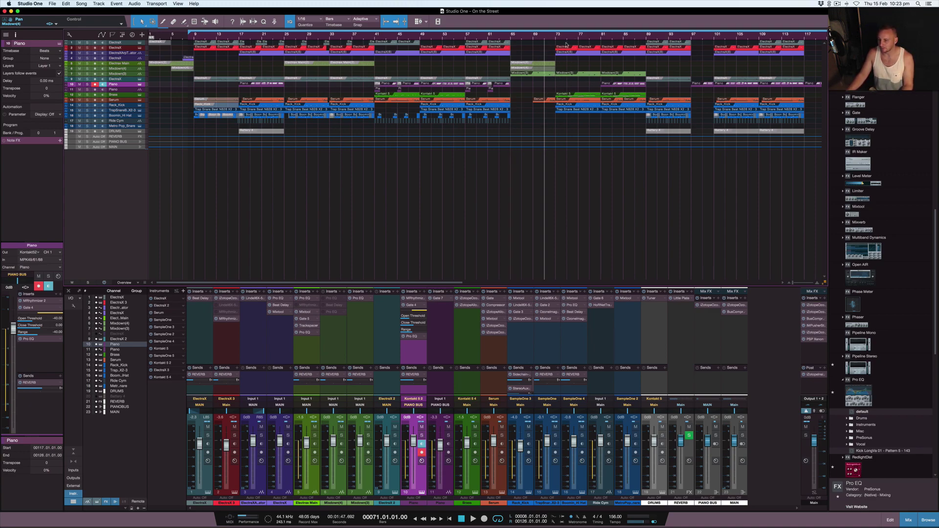
{"action": "left_click", "coordinate": [557, 36]}
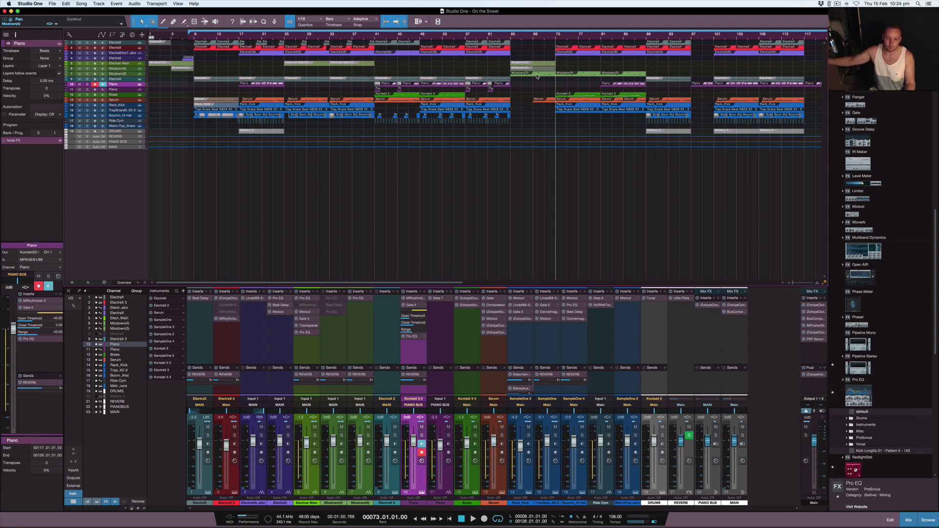
{"action": "left_click", "coordinate": [95, 84]}
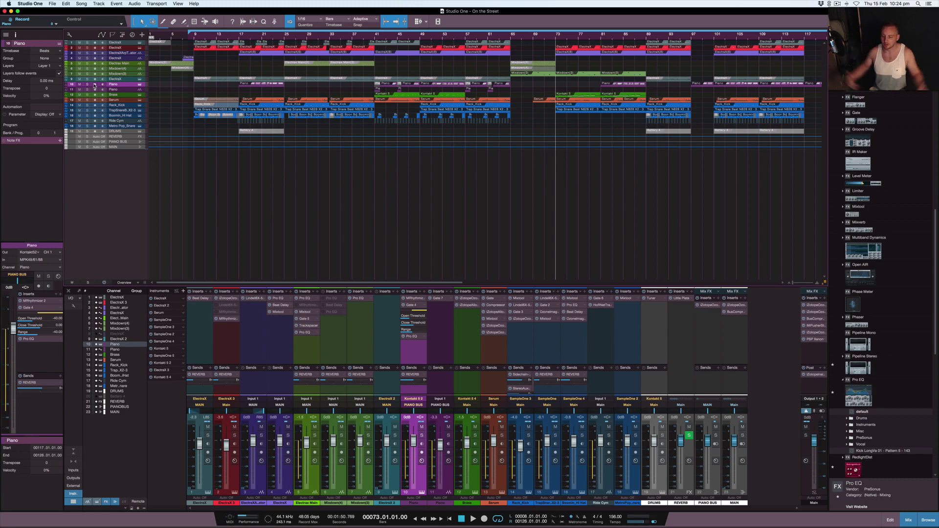